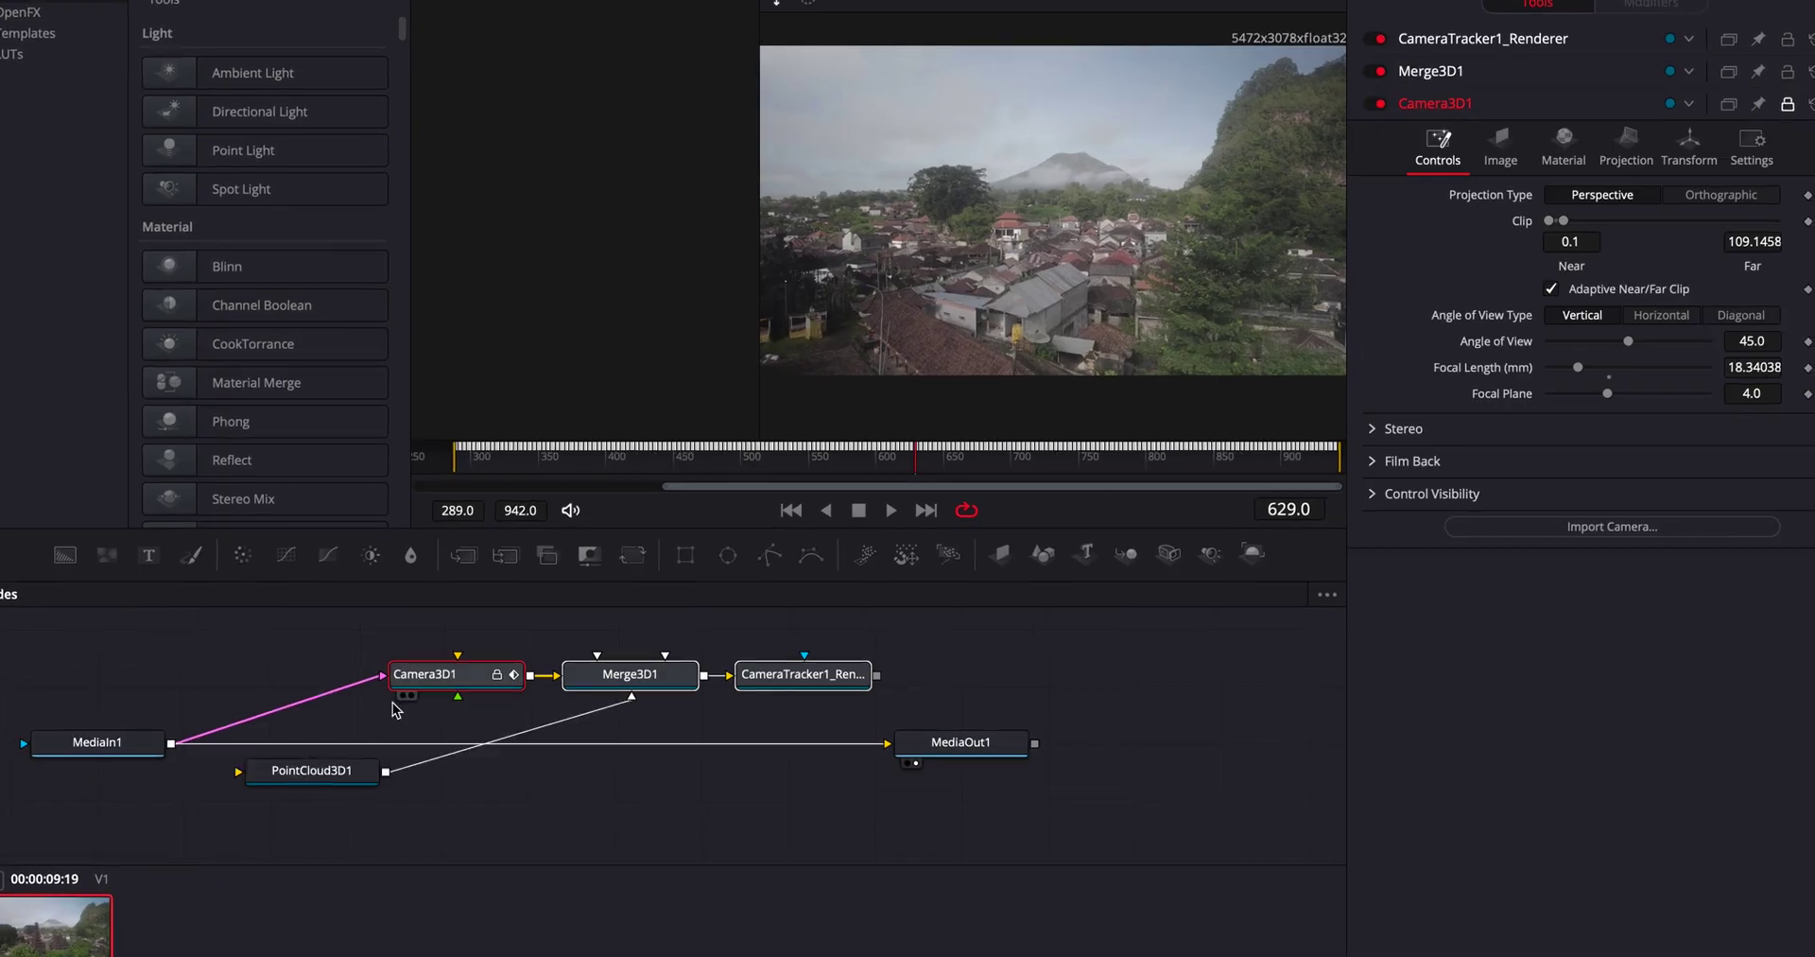
Step: Load DJI_0773.MOV on the Fusion page so MediaIn1 feeds straight into MediaOut1
click(486, 734)
click(544, 756)
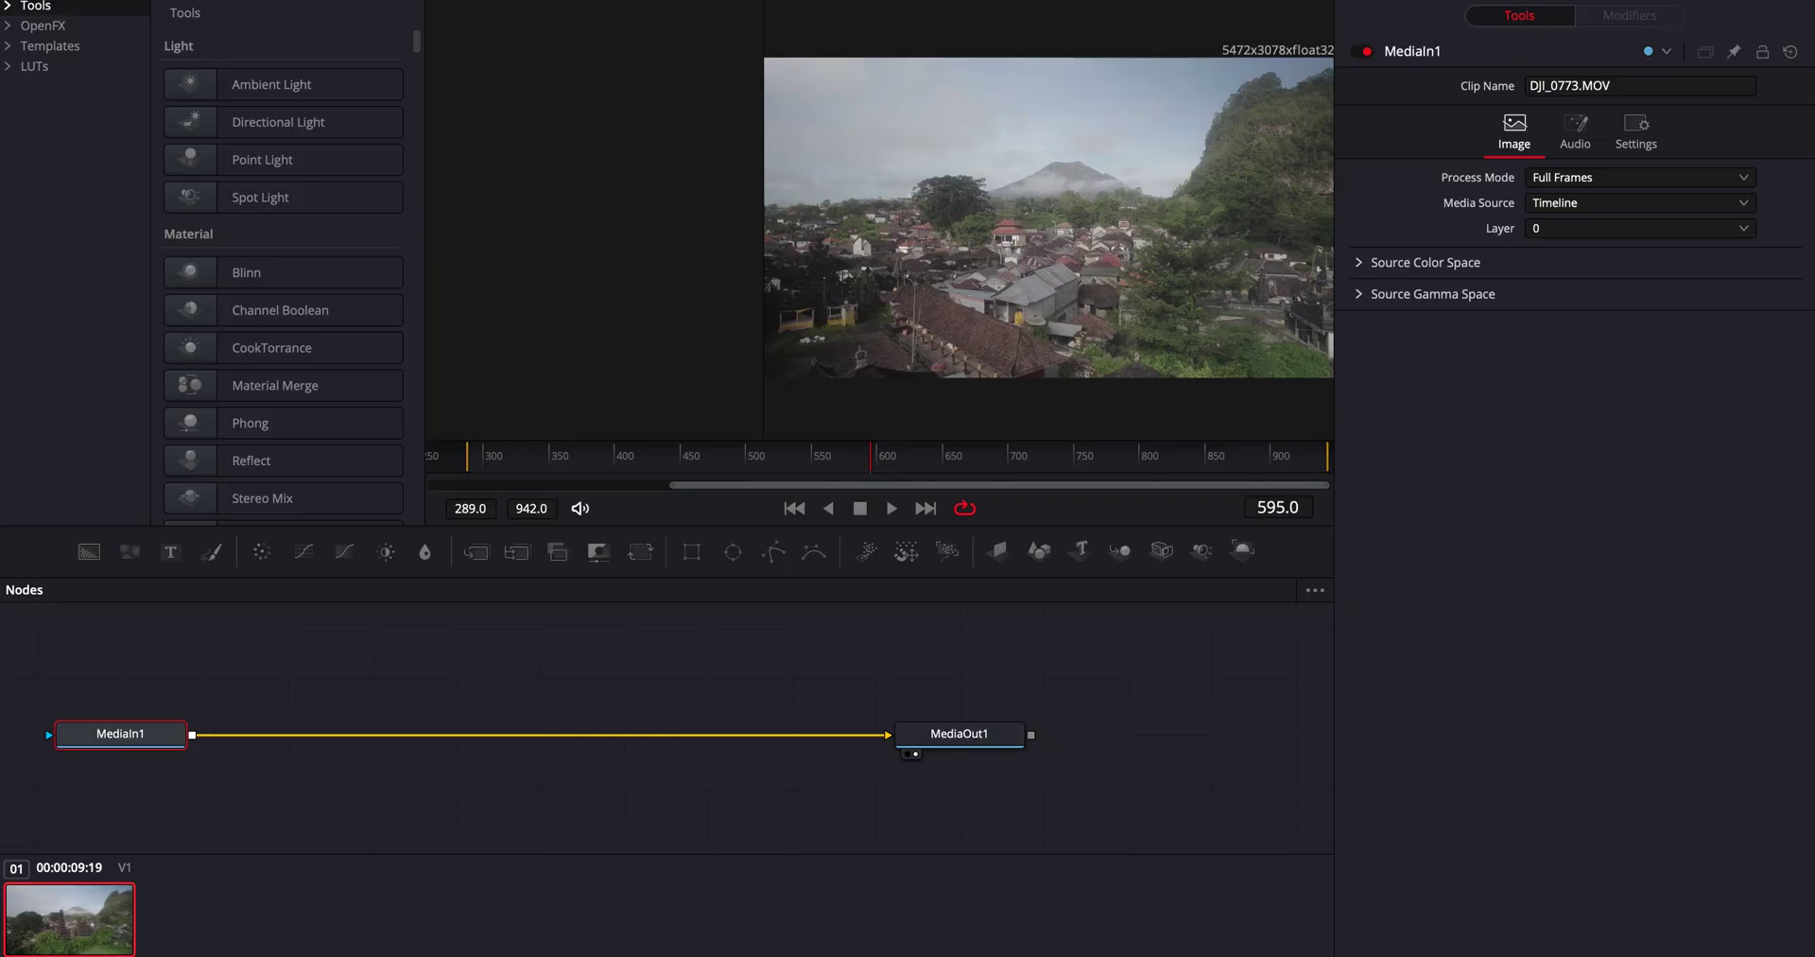
Step: Add a Camera Tracker (CTra) node from the node search between MediaIn1 and MediaOut1
key(shift+space)
text(camer)
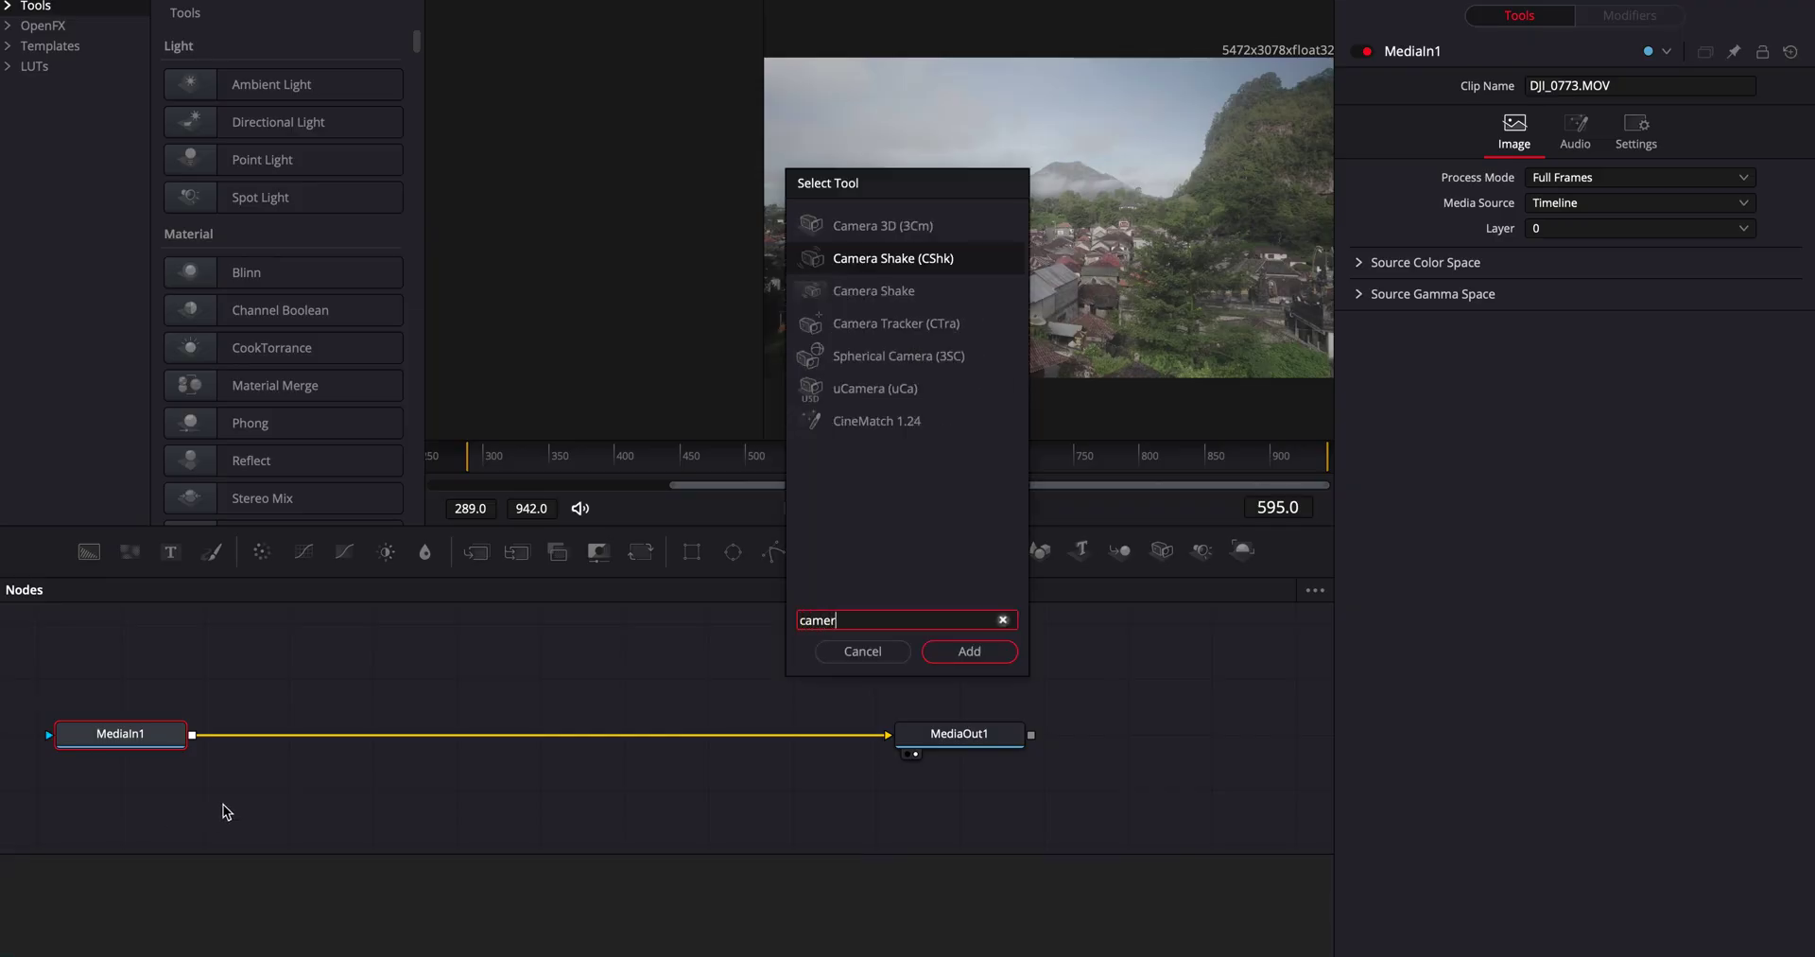
text(a)
click(915, 322)
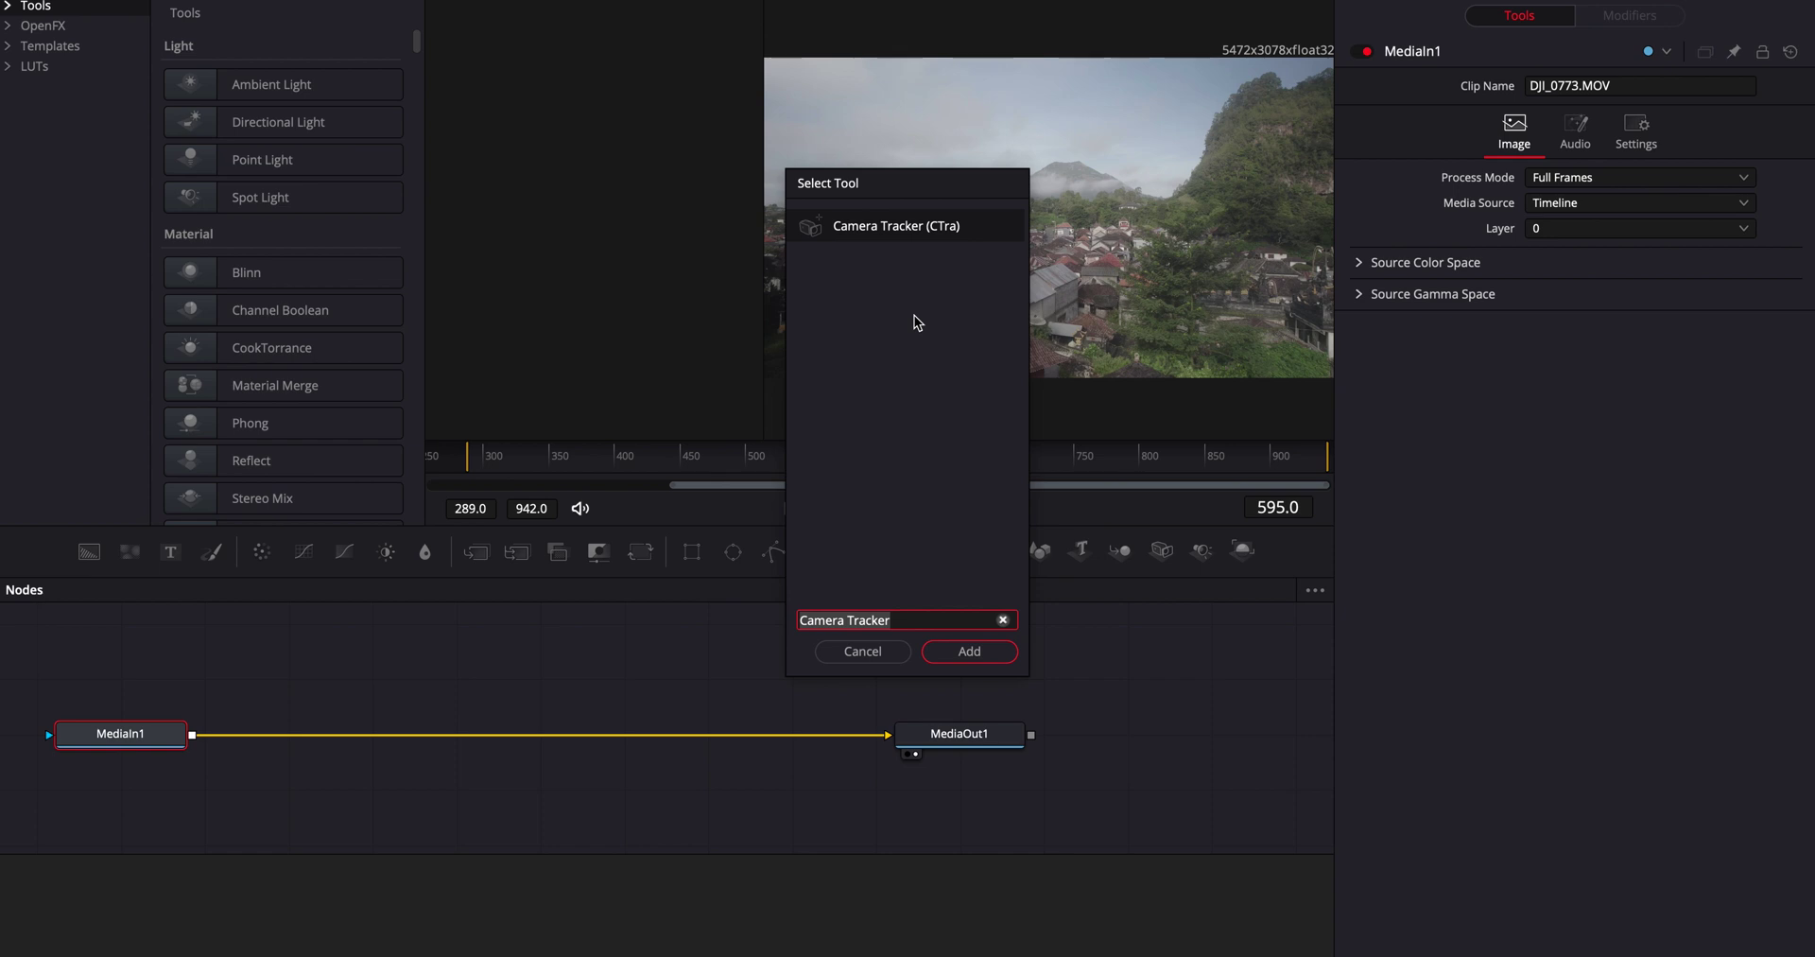
click(958, 655)
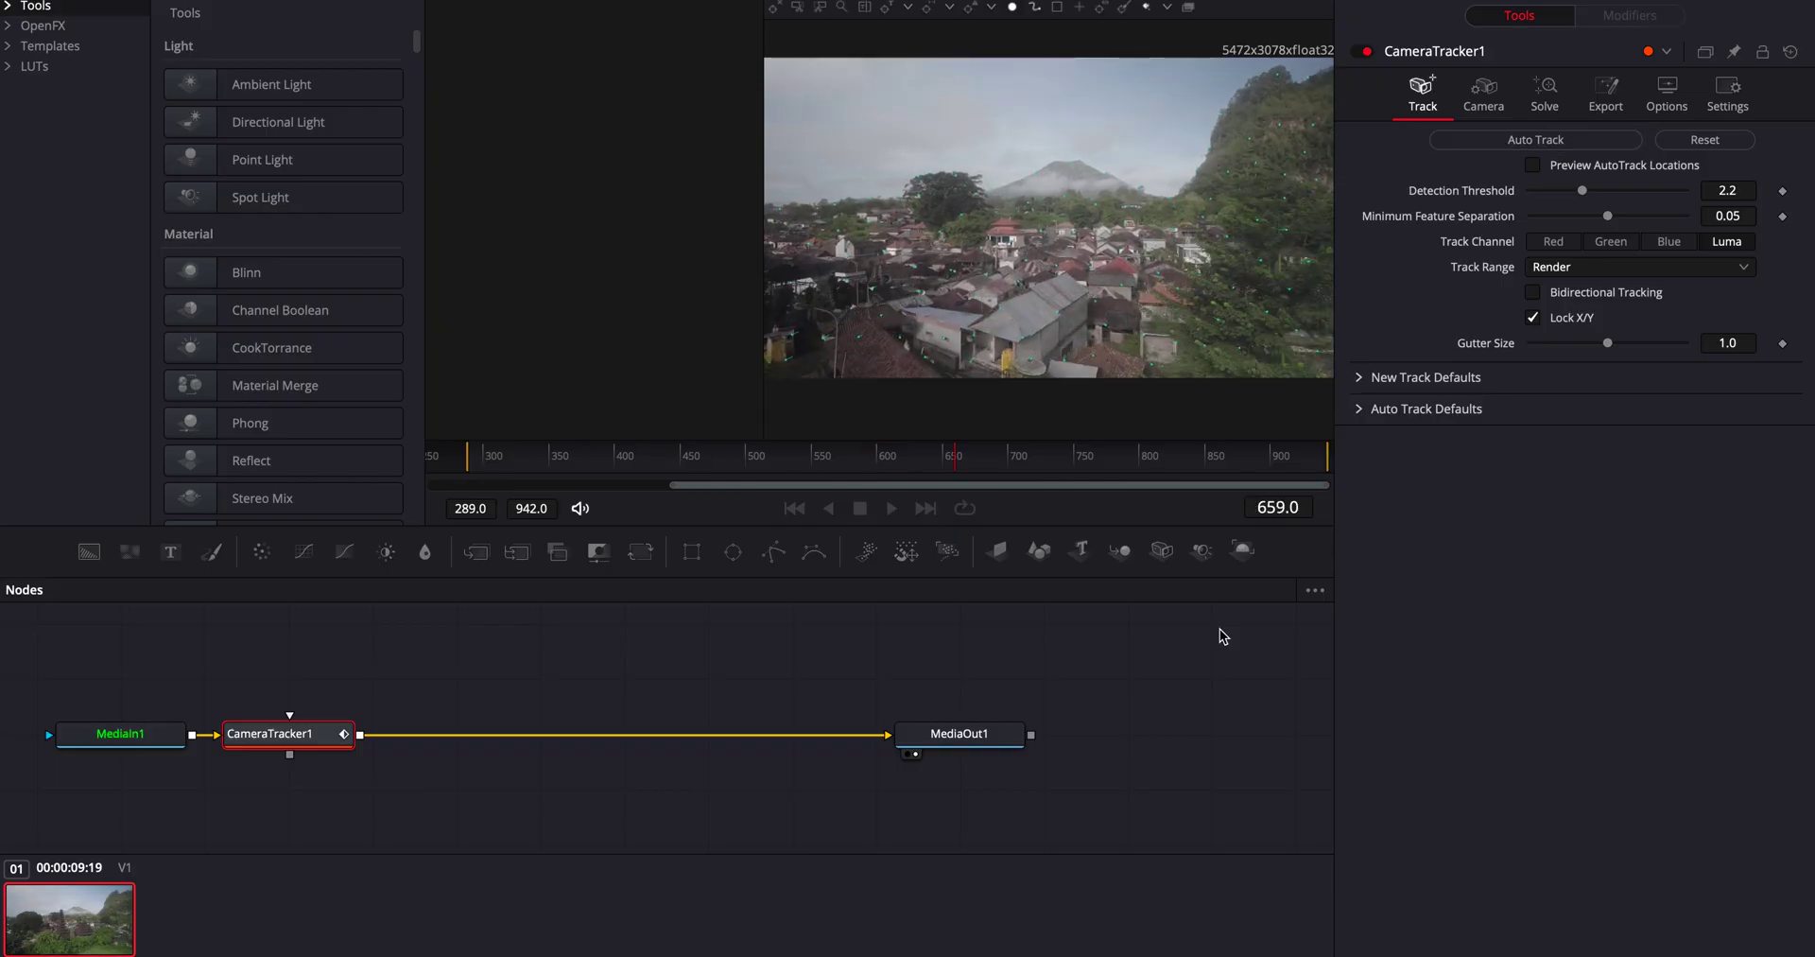
Step: Stop playback after tracking, solve the camera on the Solve tab, and export the 3D scene nodes
key(space)
click(1545, 95)
click(1538, 140)
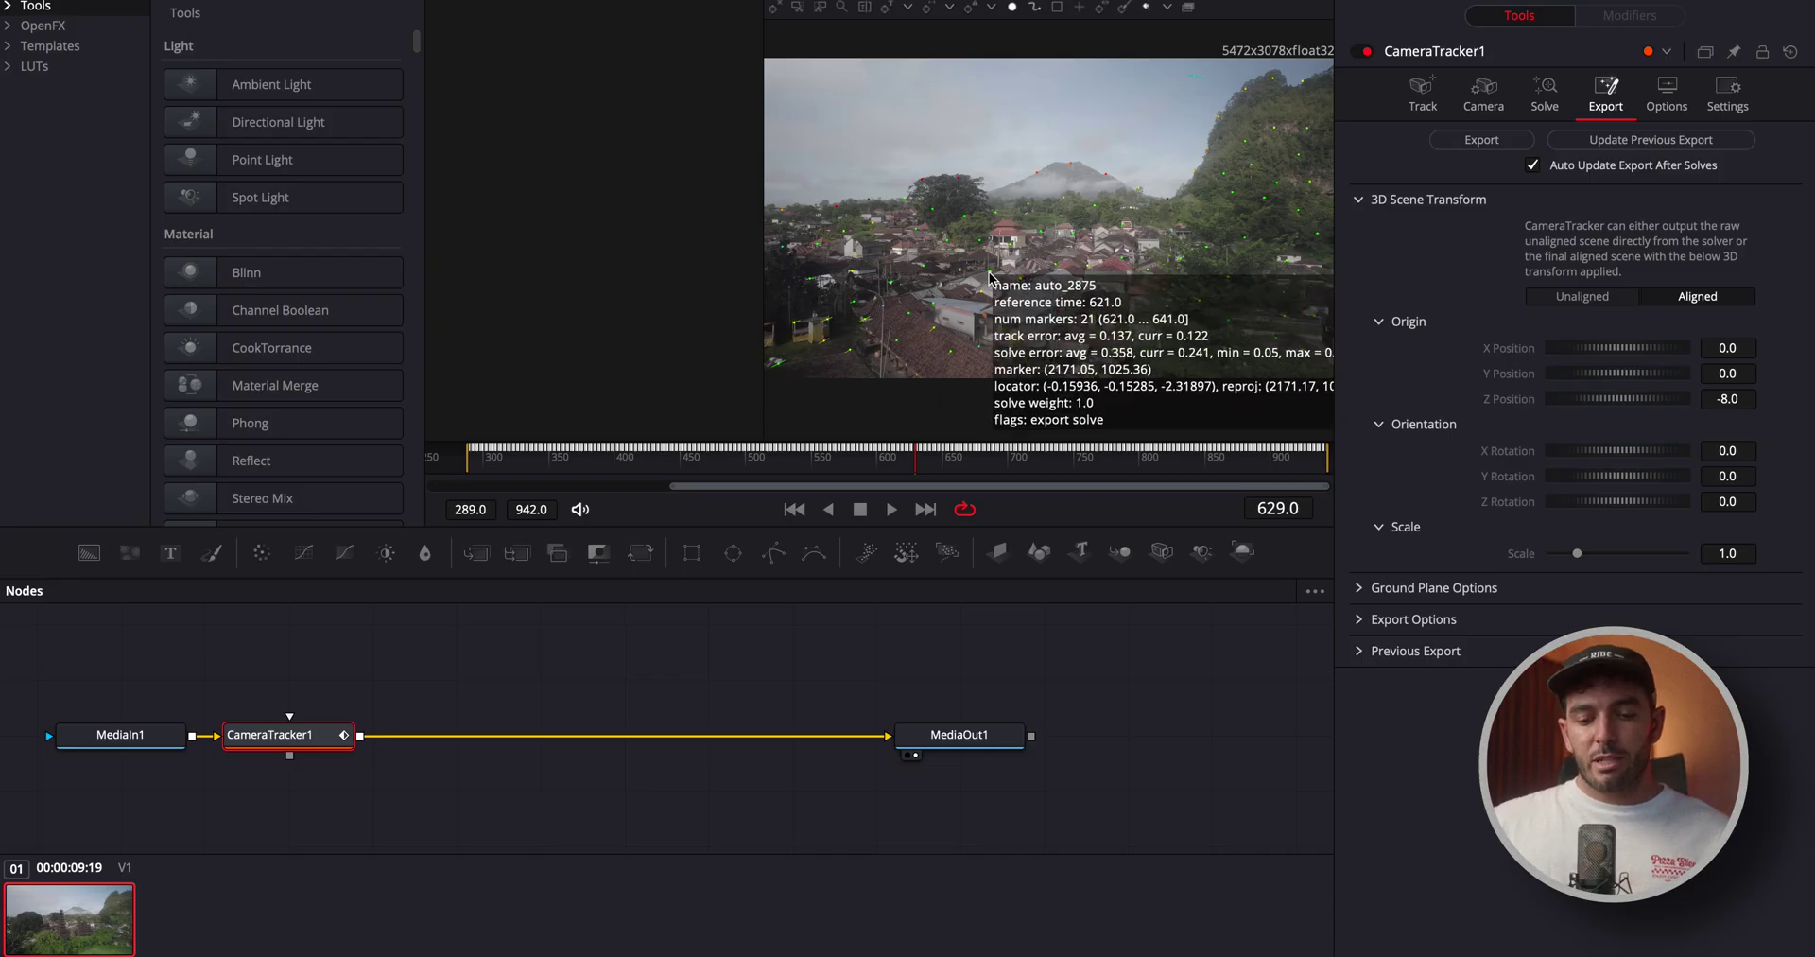
mouse_move(942, 274)
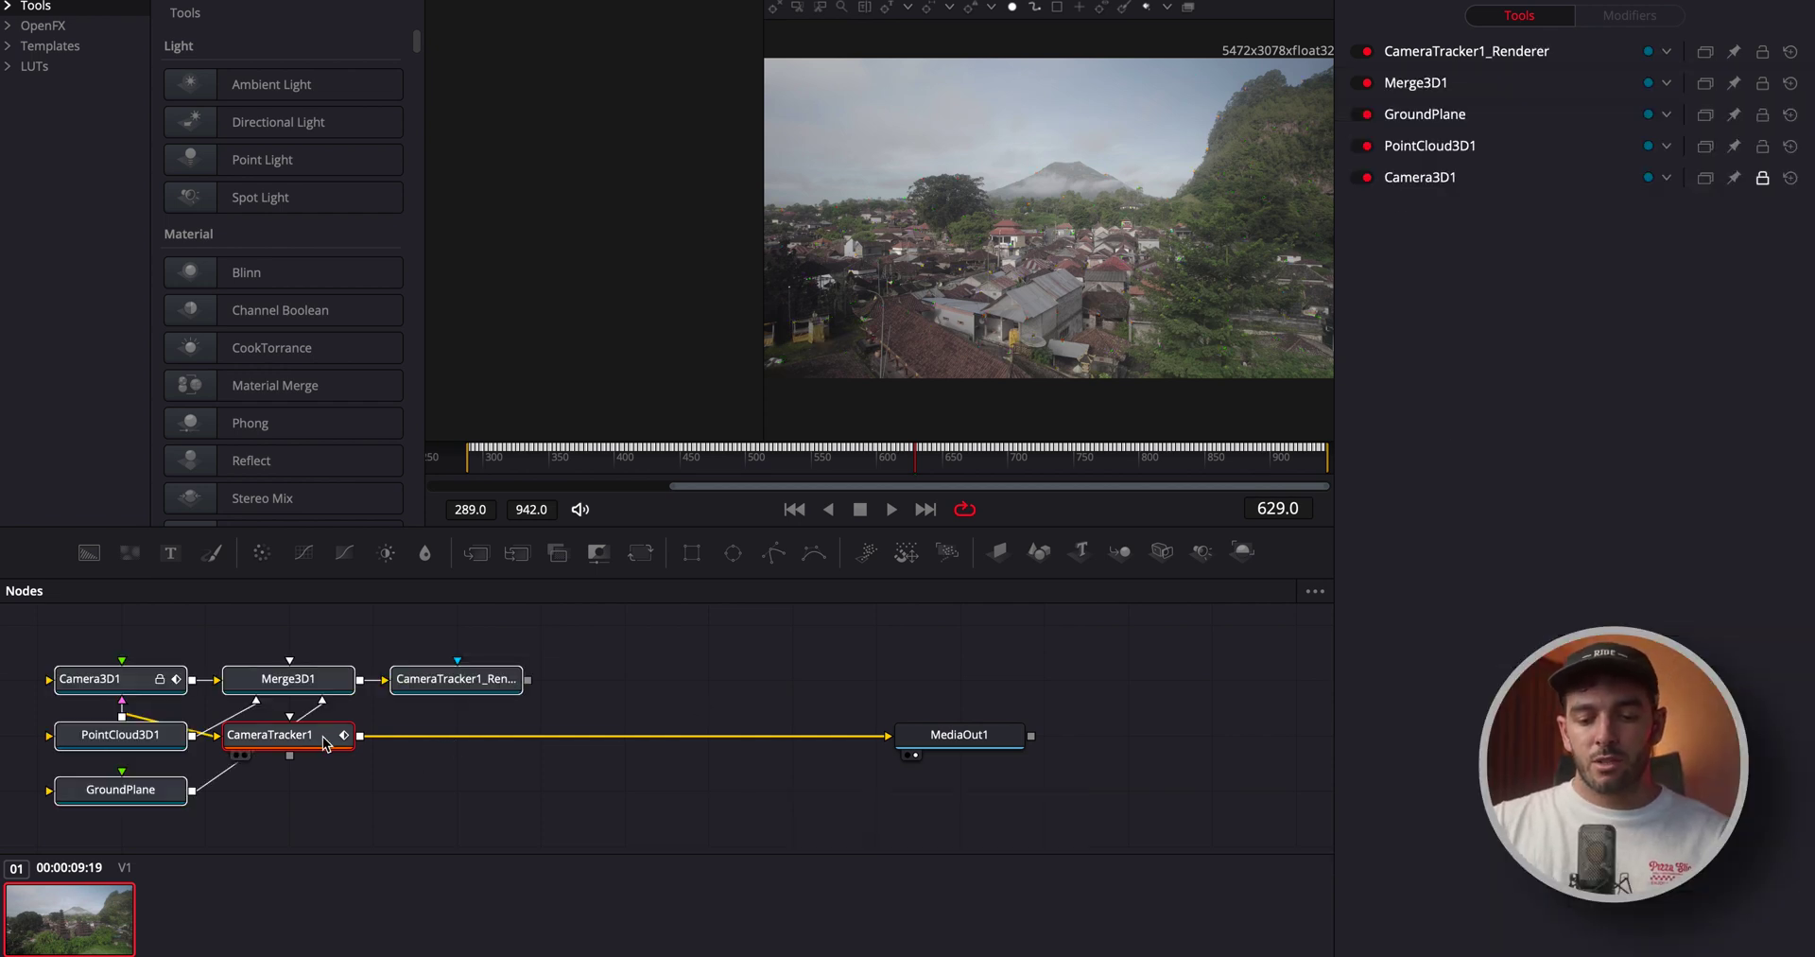
Step: Delete the CameraTracker1 and GroundPlane nodes from the graph
drag(292, 737, 437, 805)
key(Delete)
click(104, 790)
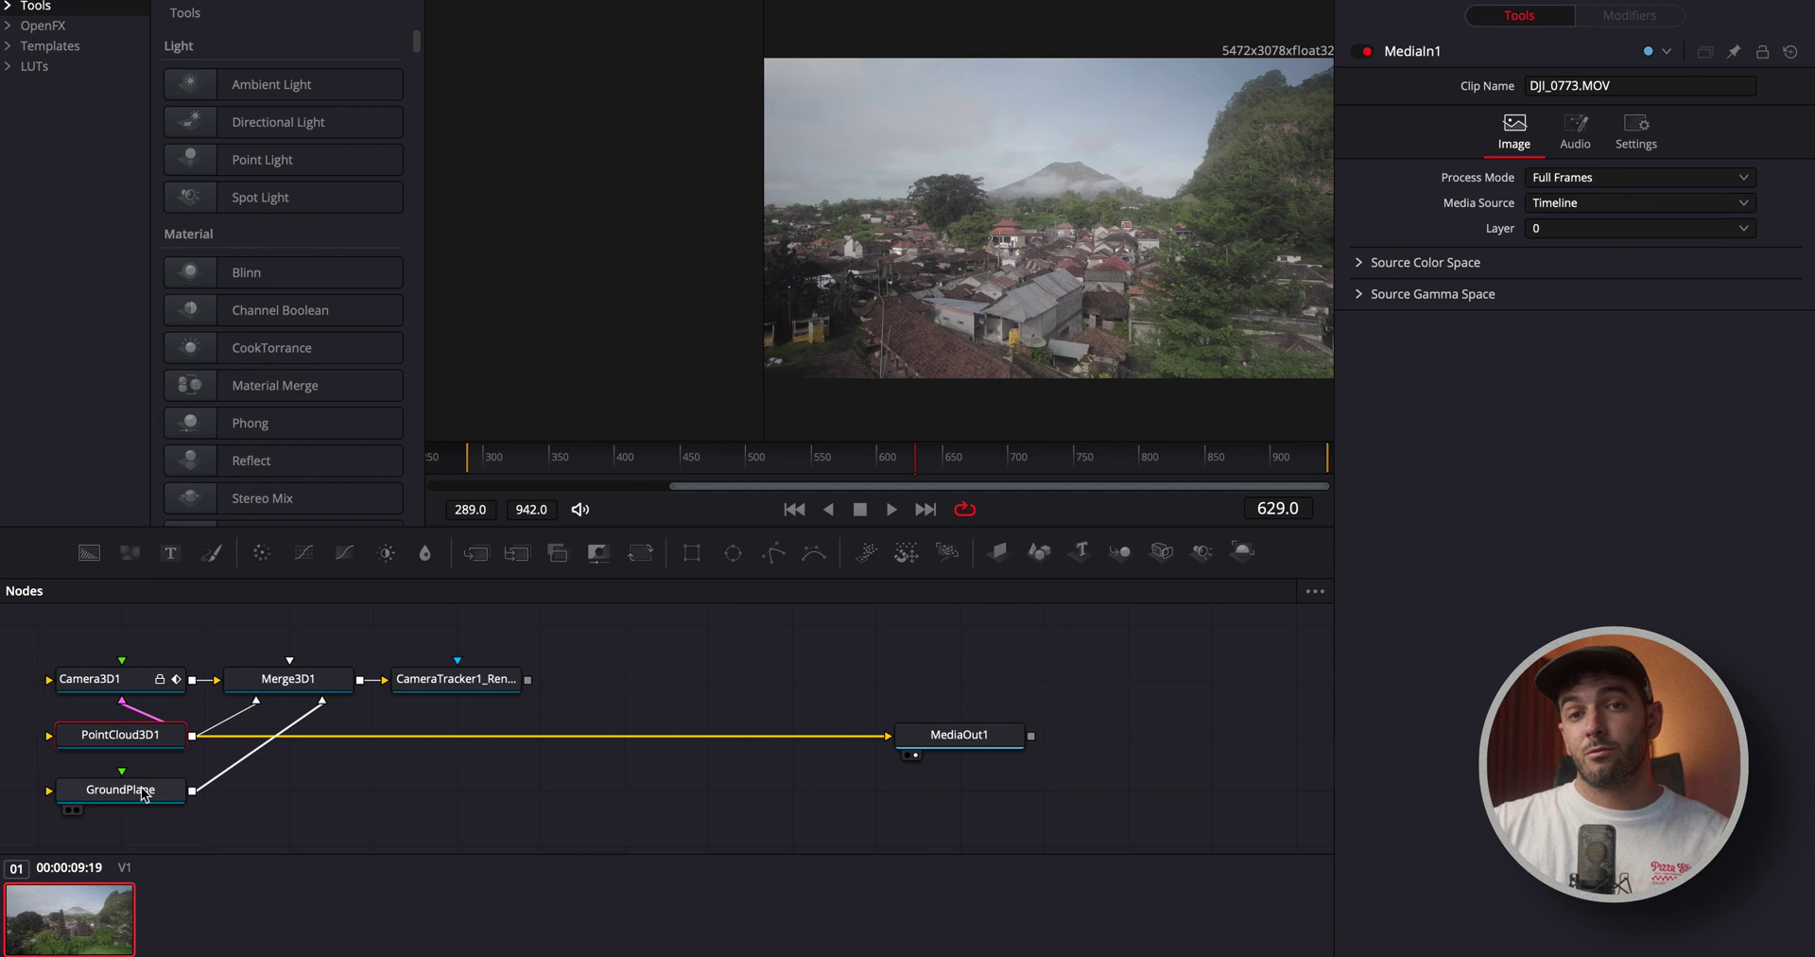
key(Delete)
Step: Arrange PointCloud3D1, Camera3D1, Merge3D1 and the renderer in line between MediaIn1 and MediaOut1
drag(142, 742, 349, 771)
drag(515, 711, 481, 671)
drag(331, 762, 553, 715)
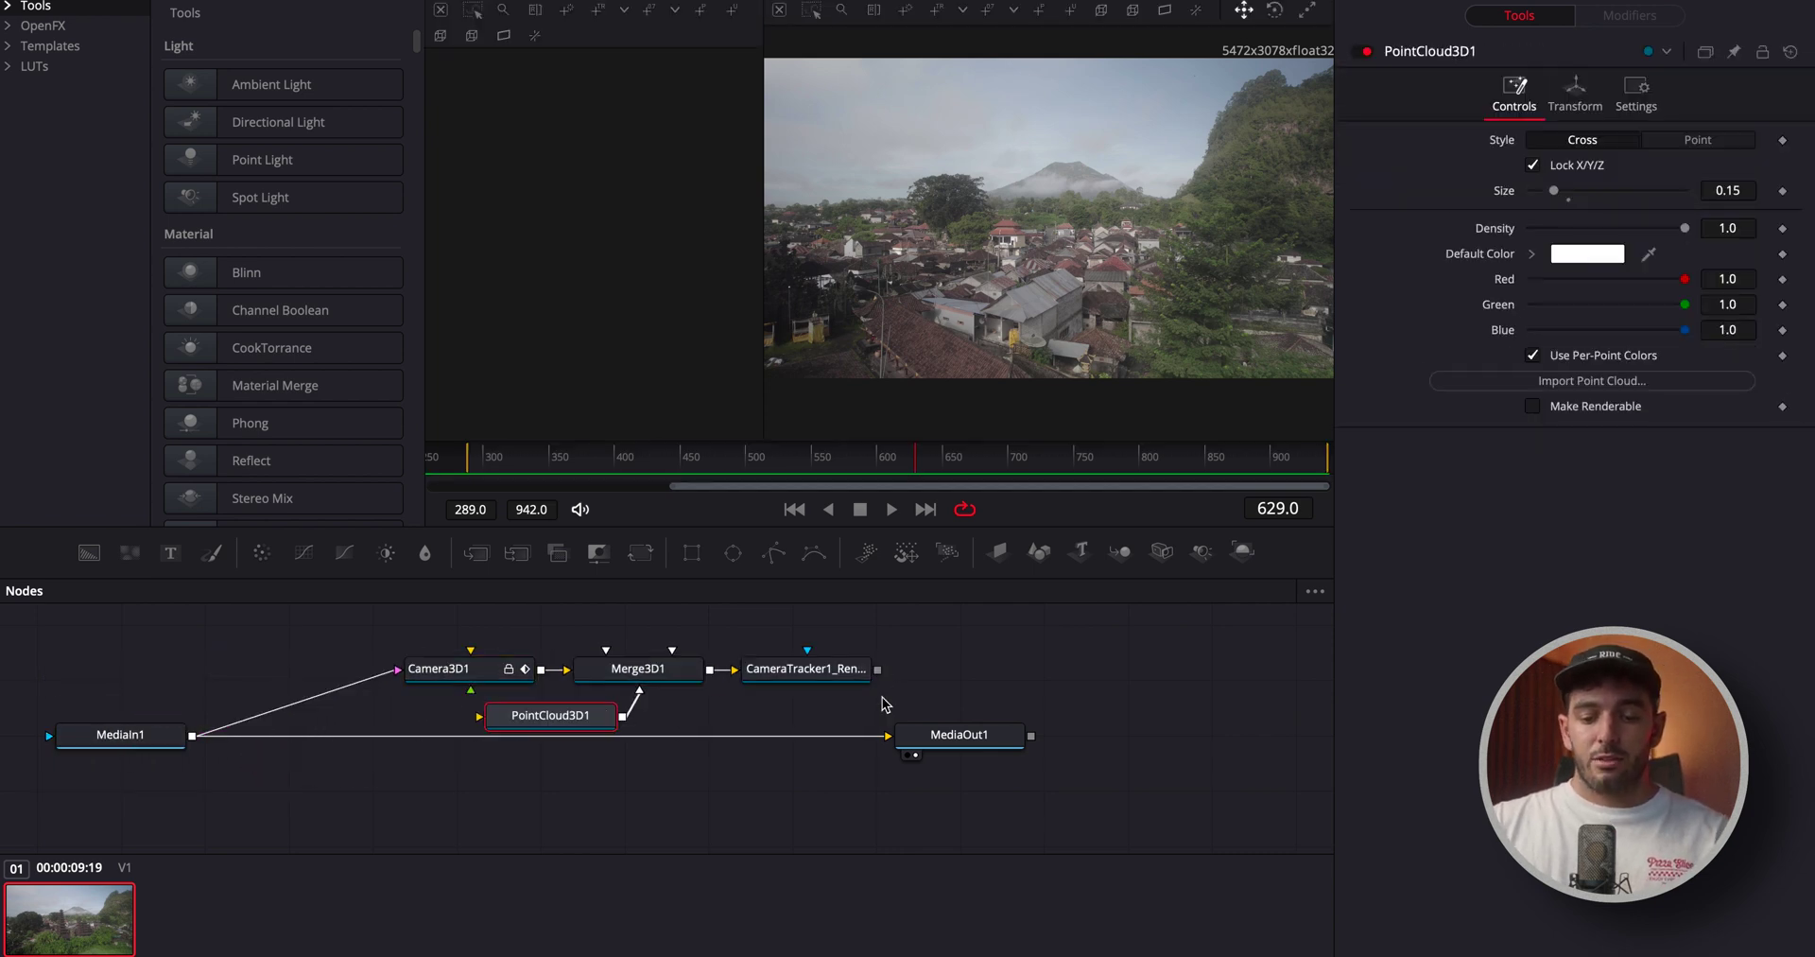
click(881, 691)
drag(792, 742, 425, 719)
click(579, 723)
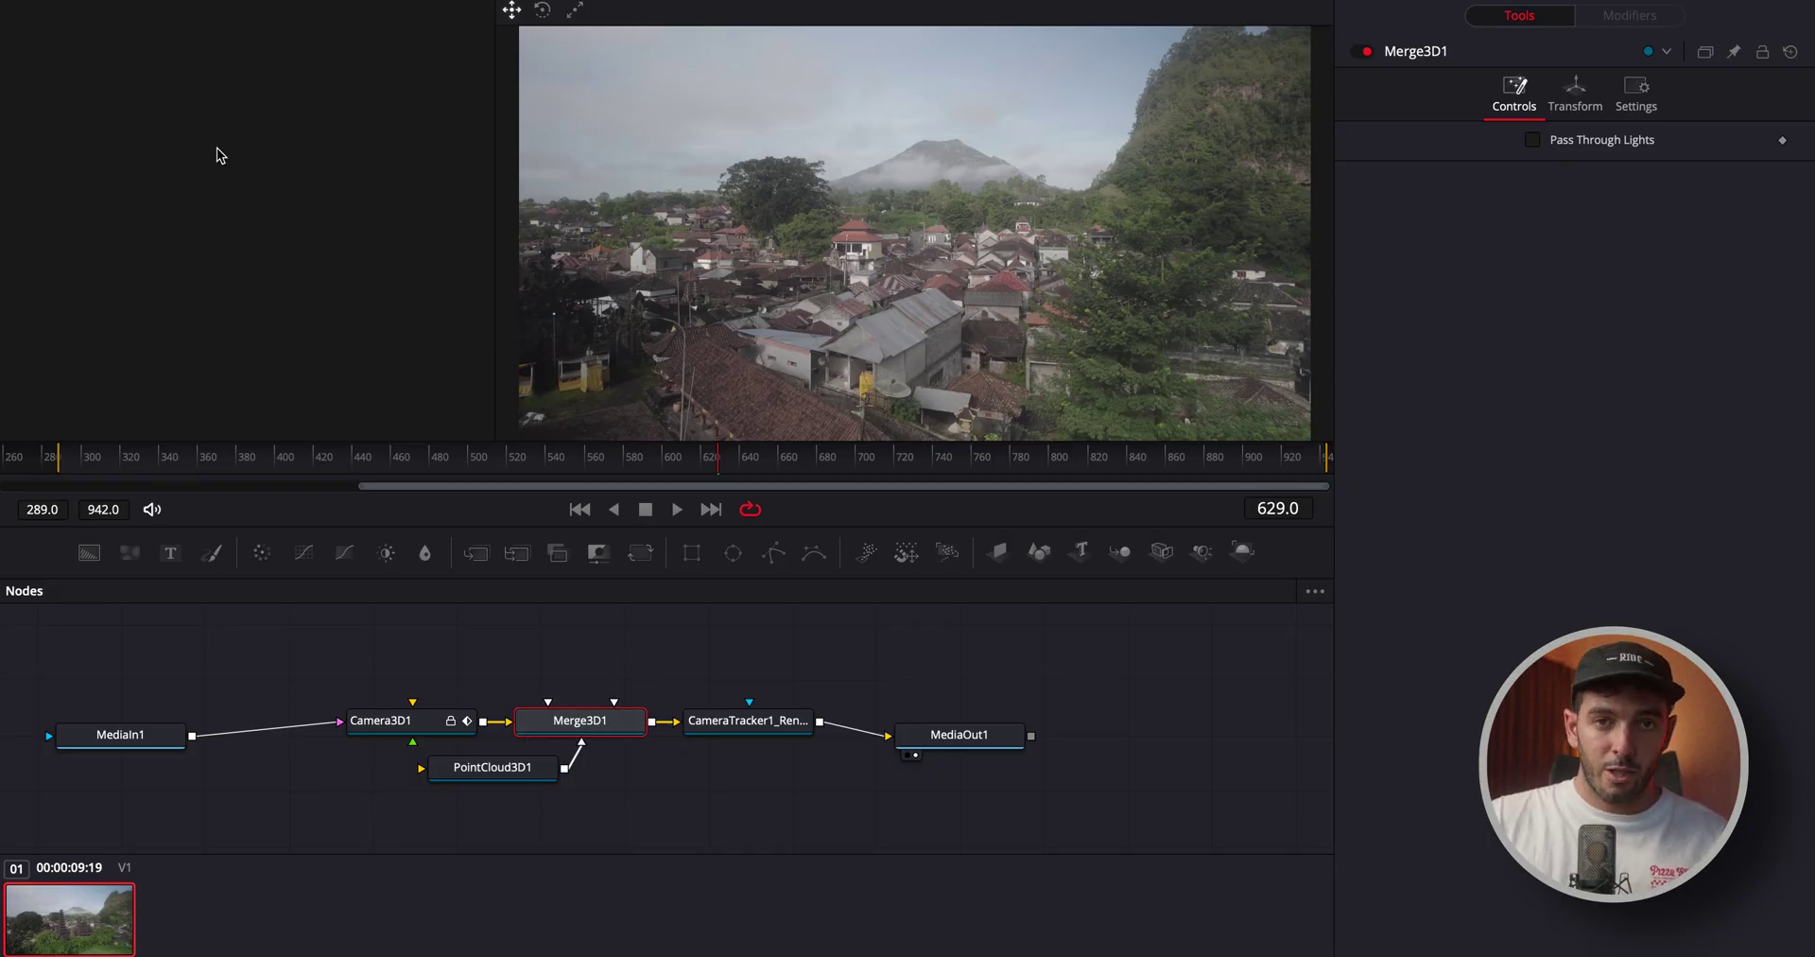
Step: Show Merge3D1 in a widened left viewer, looking through Camera3D1
key(1)
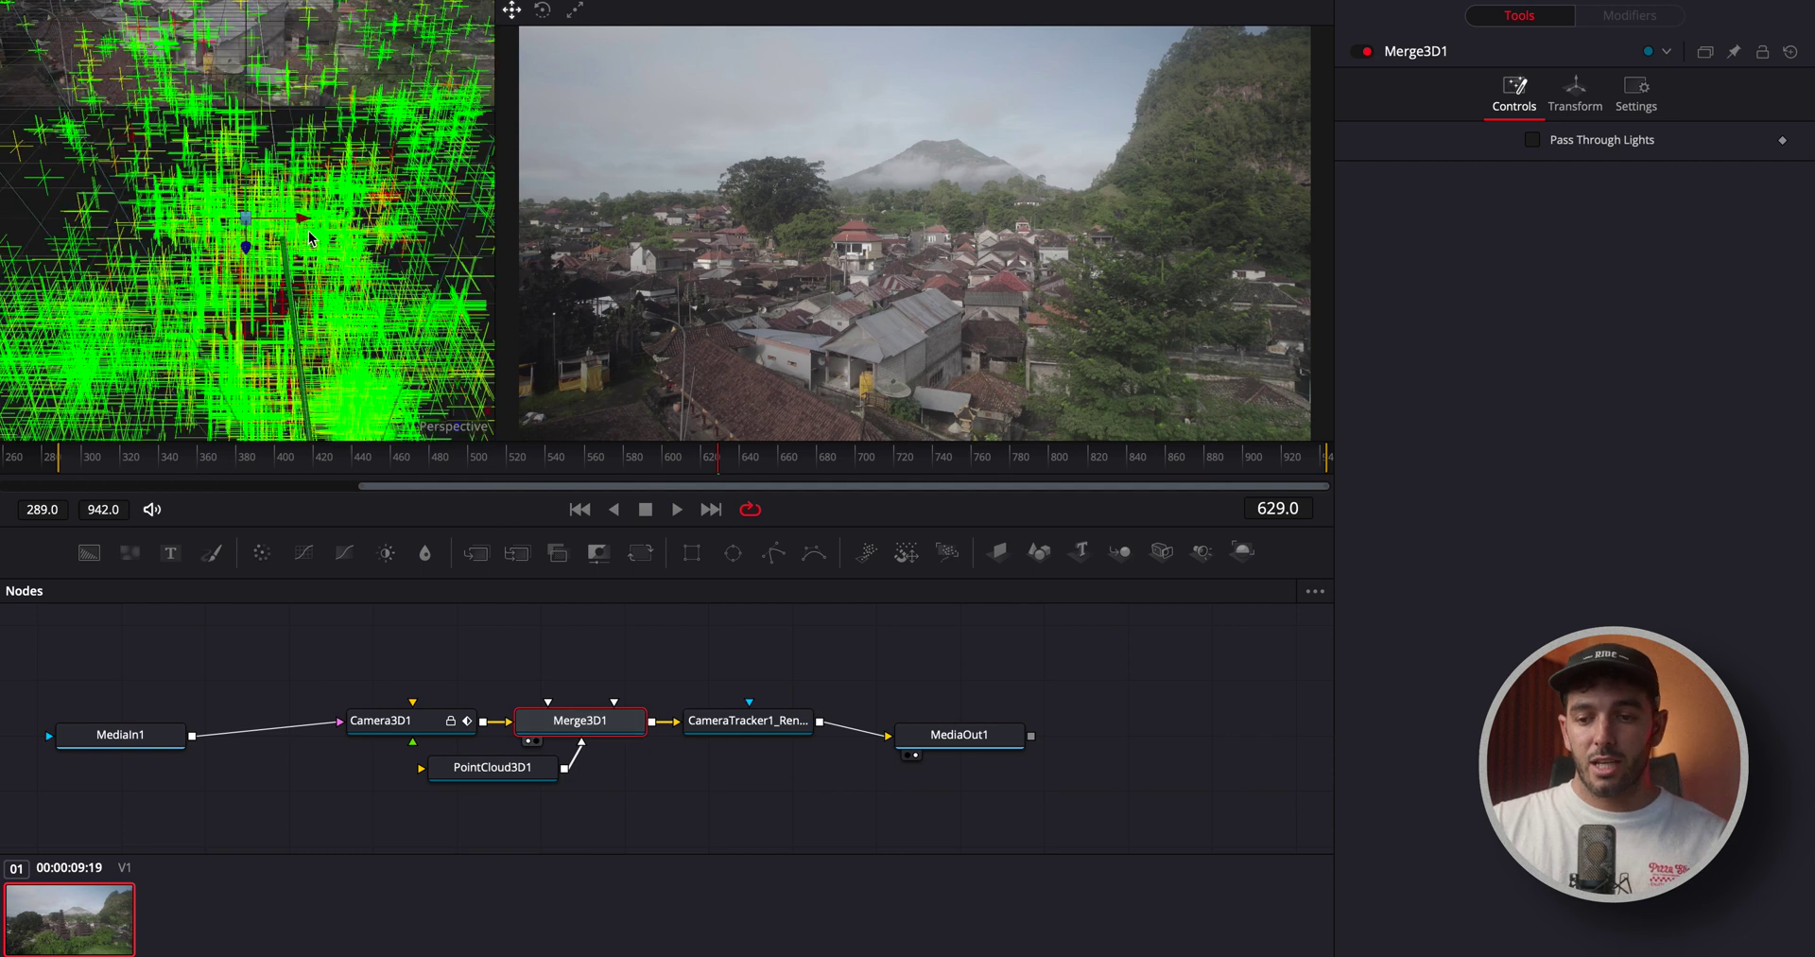
drag(495, 209, 695, 209)
right_click(659, 433)
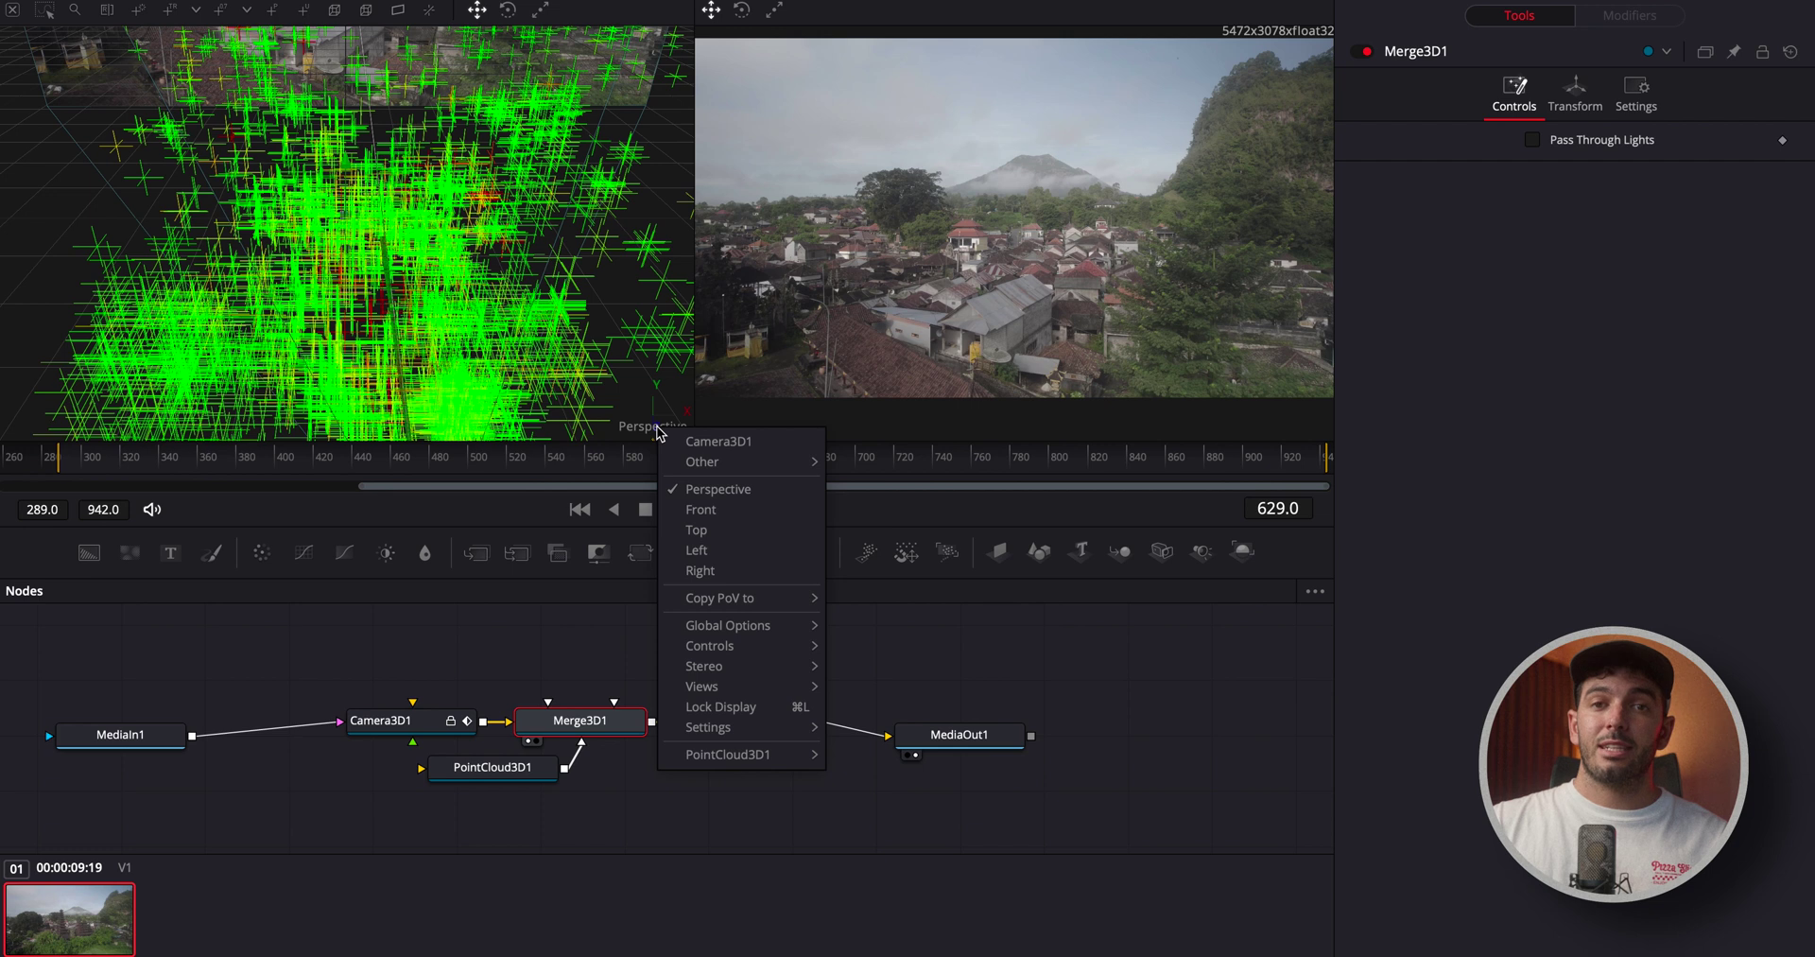
click(711, 440)
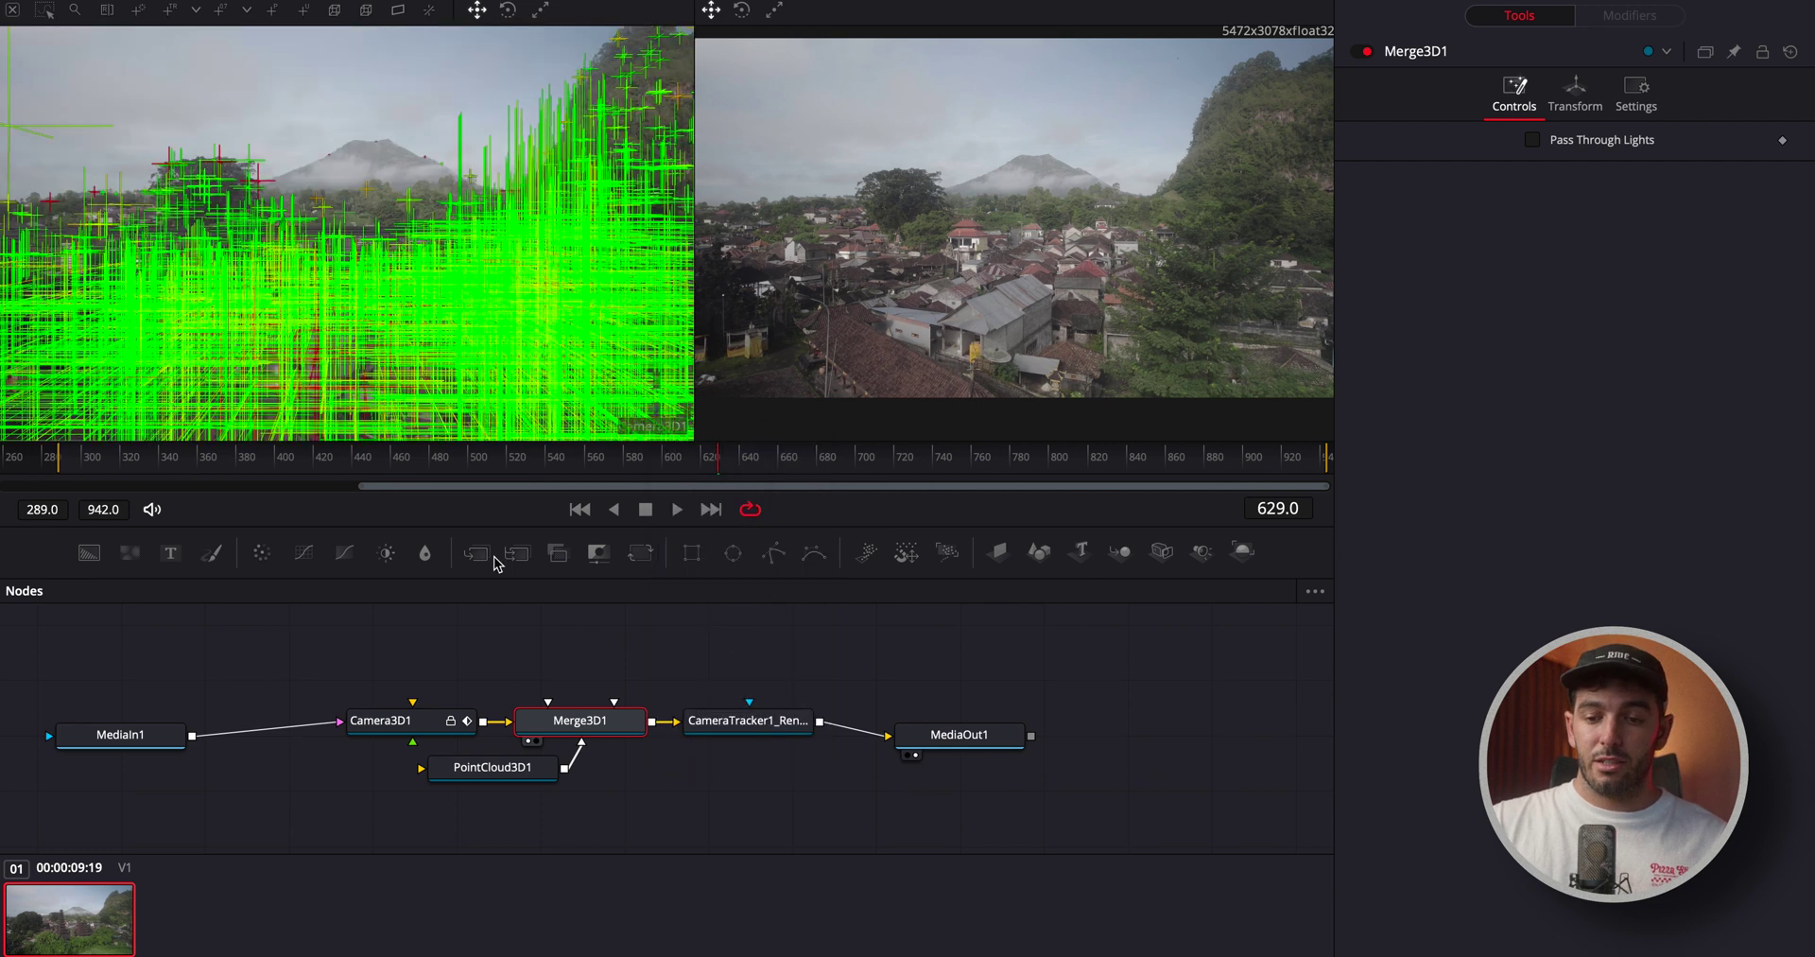
Step: Set PointCloud3D1's point size to 0.005 and select tracked points among the houses
click(509, 778)
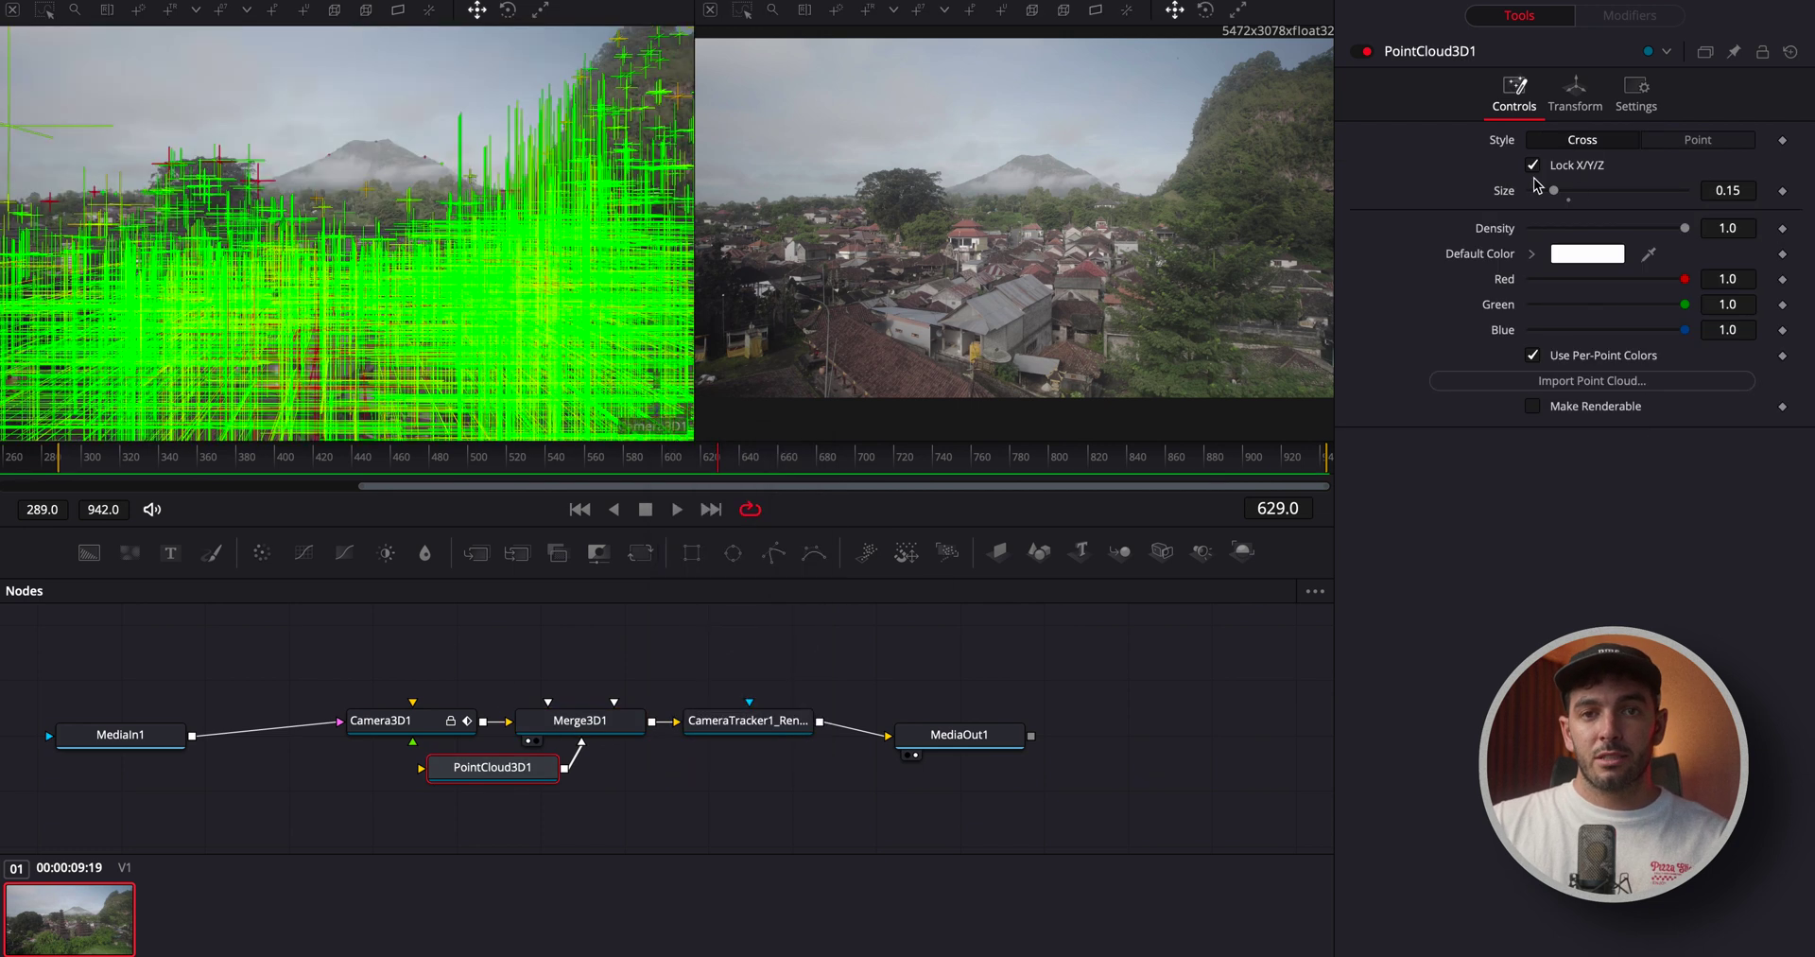
drag(1552, 196, 1531, 191)
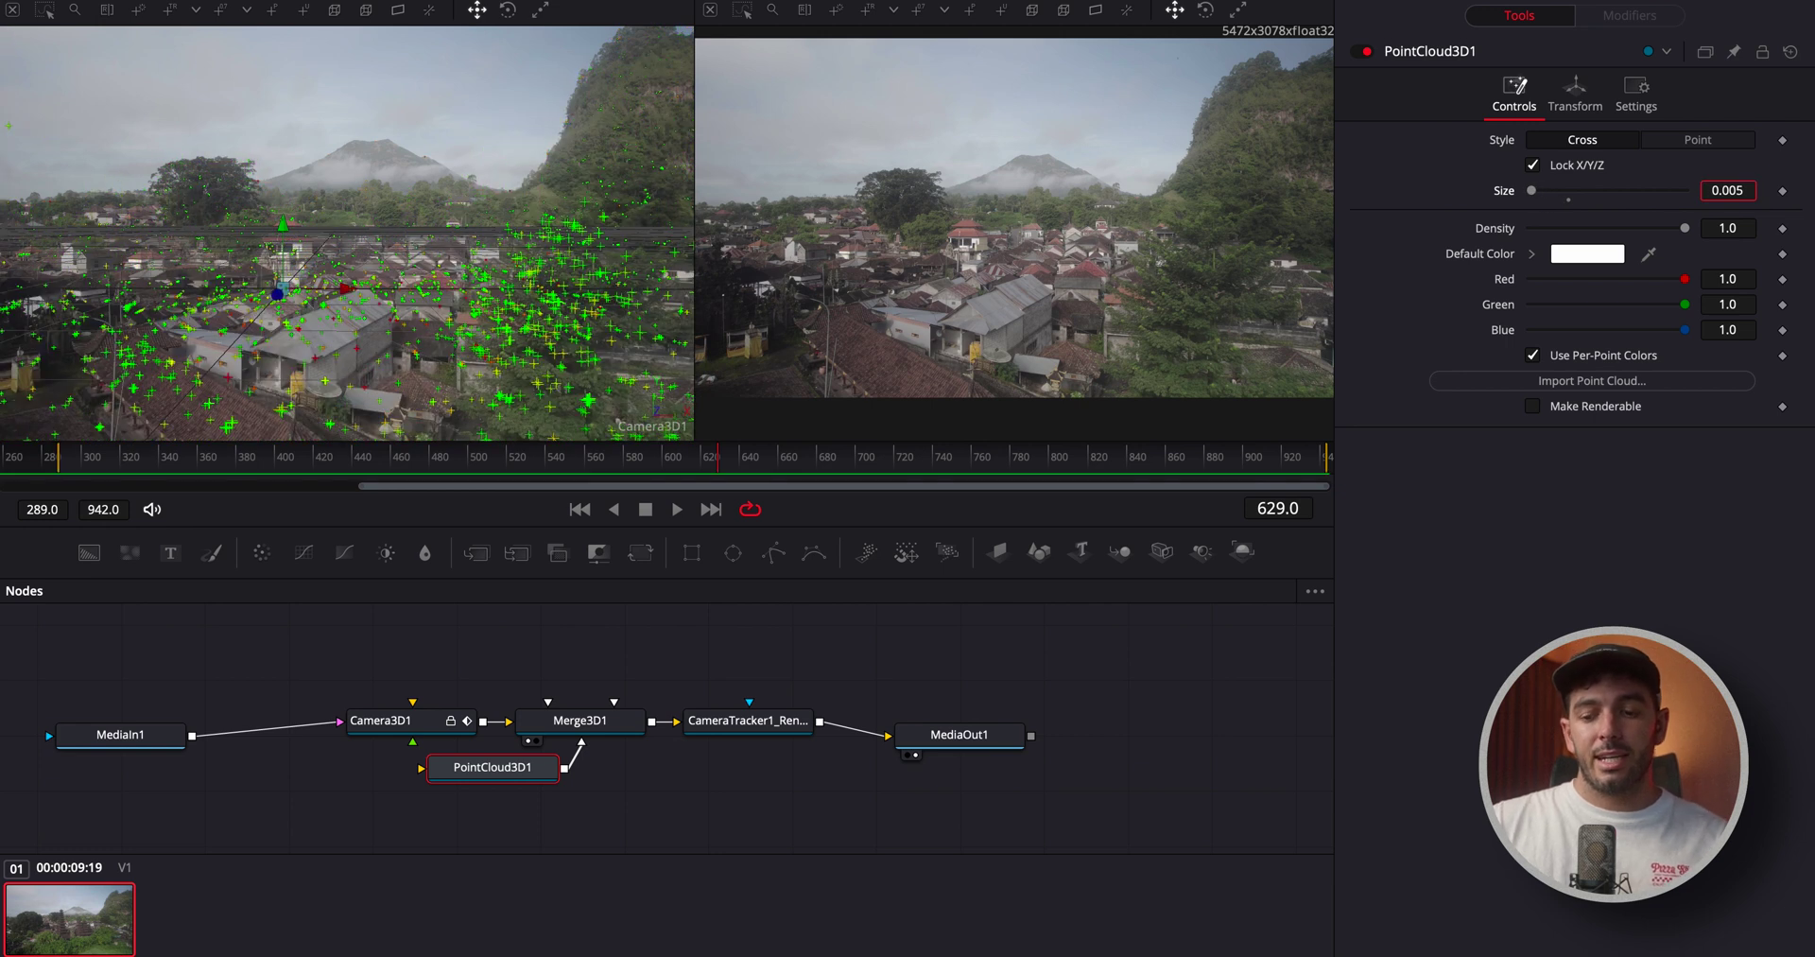
drag(498, 775, 529, 797)
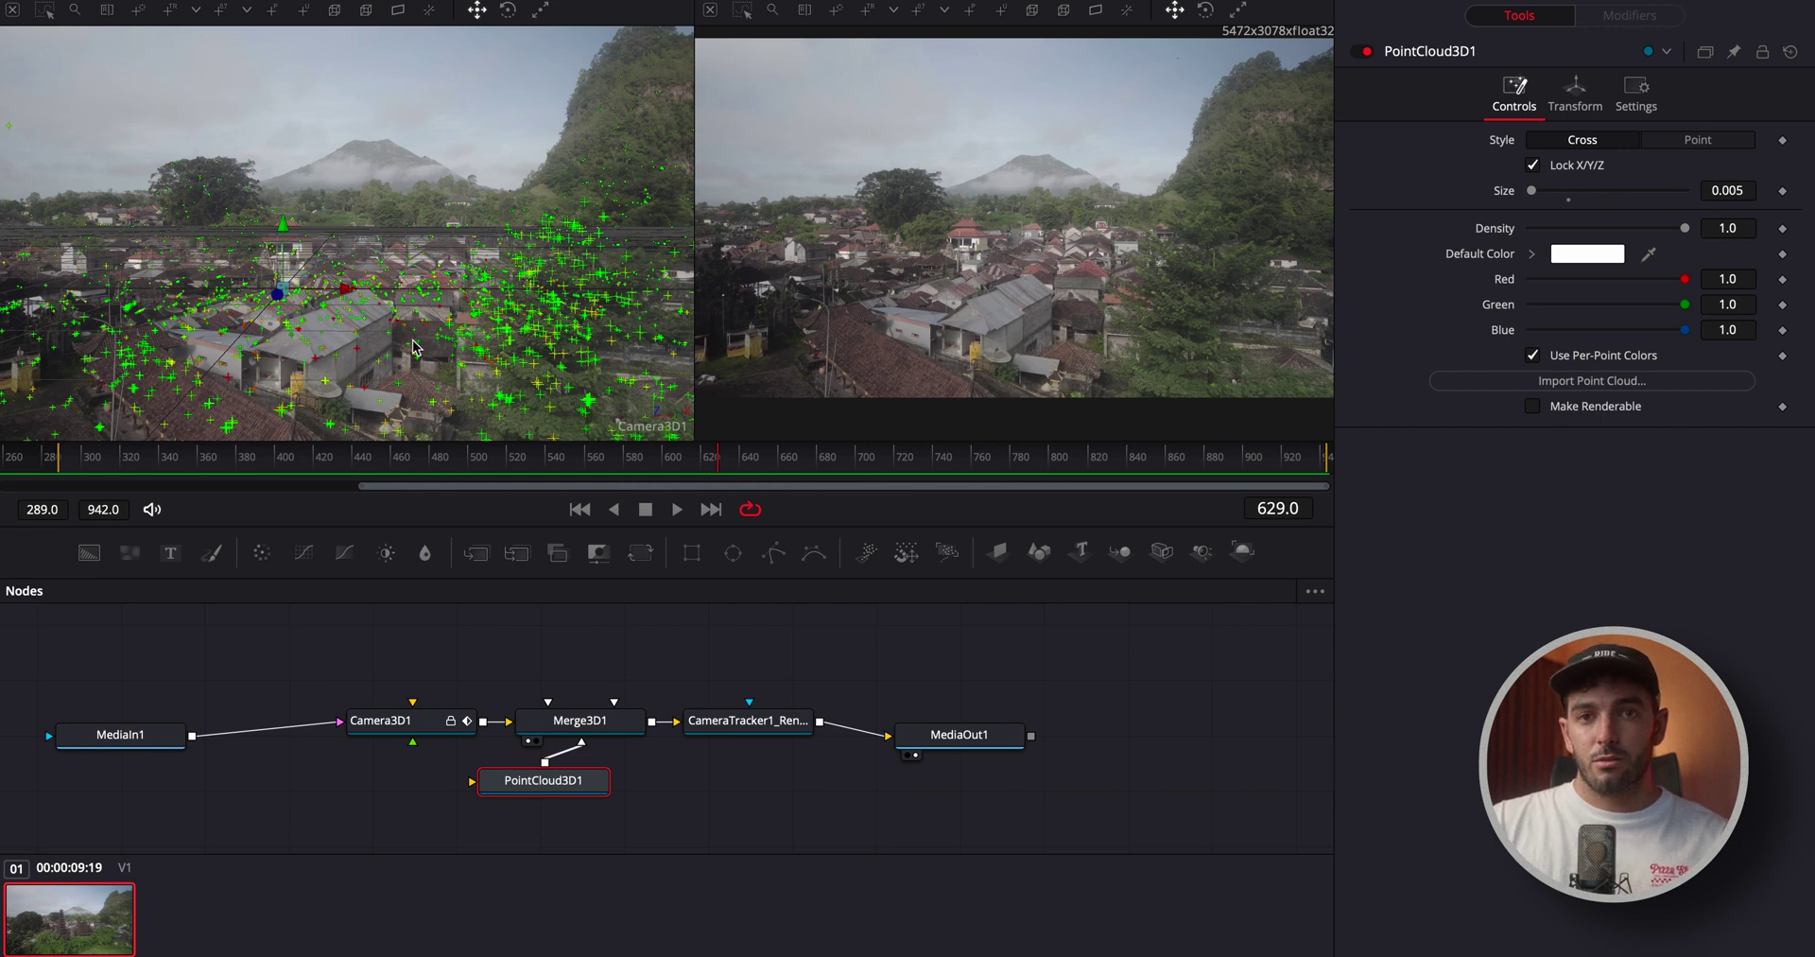
drag(288, 336, 189, 295)
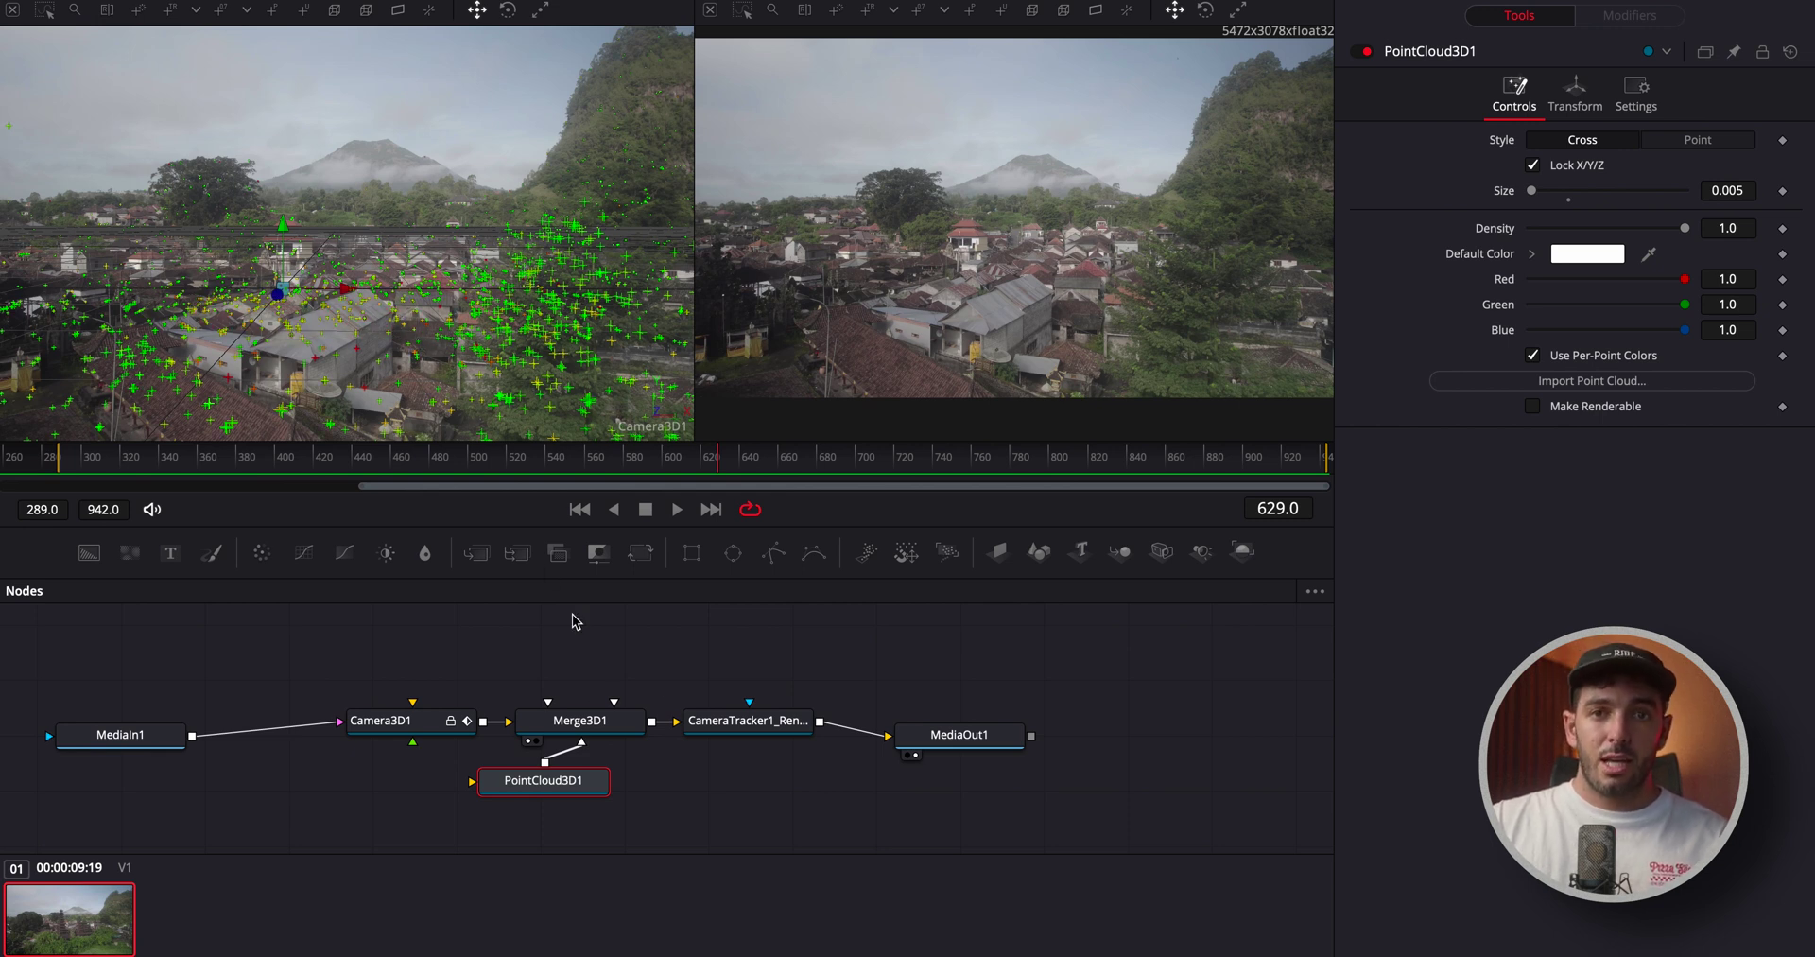
click(676, 699)
Step: Add a Text3D1 node reading 'BALI' into Merge3D1, then move it right and up
click(1080, 552)
drag(690, 781, 591, 729)
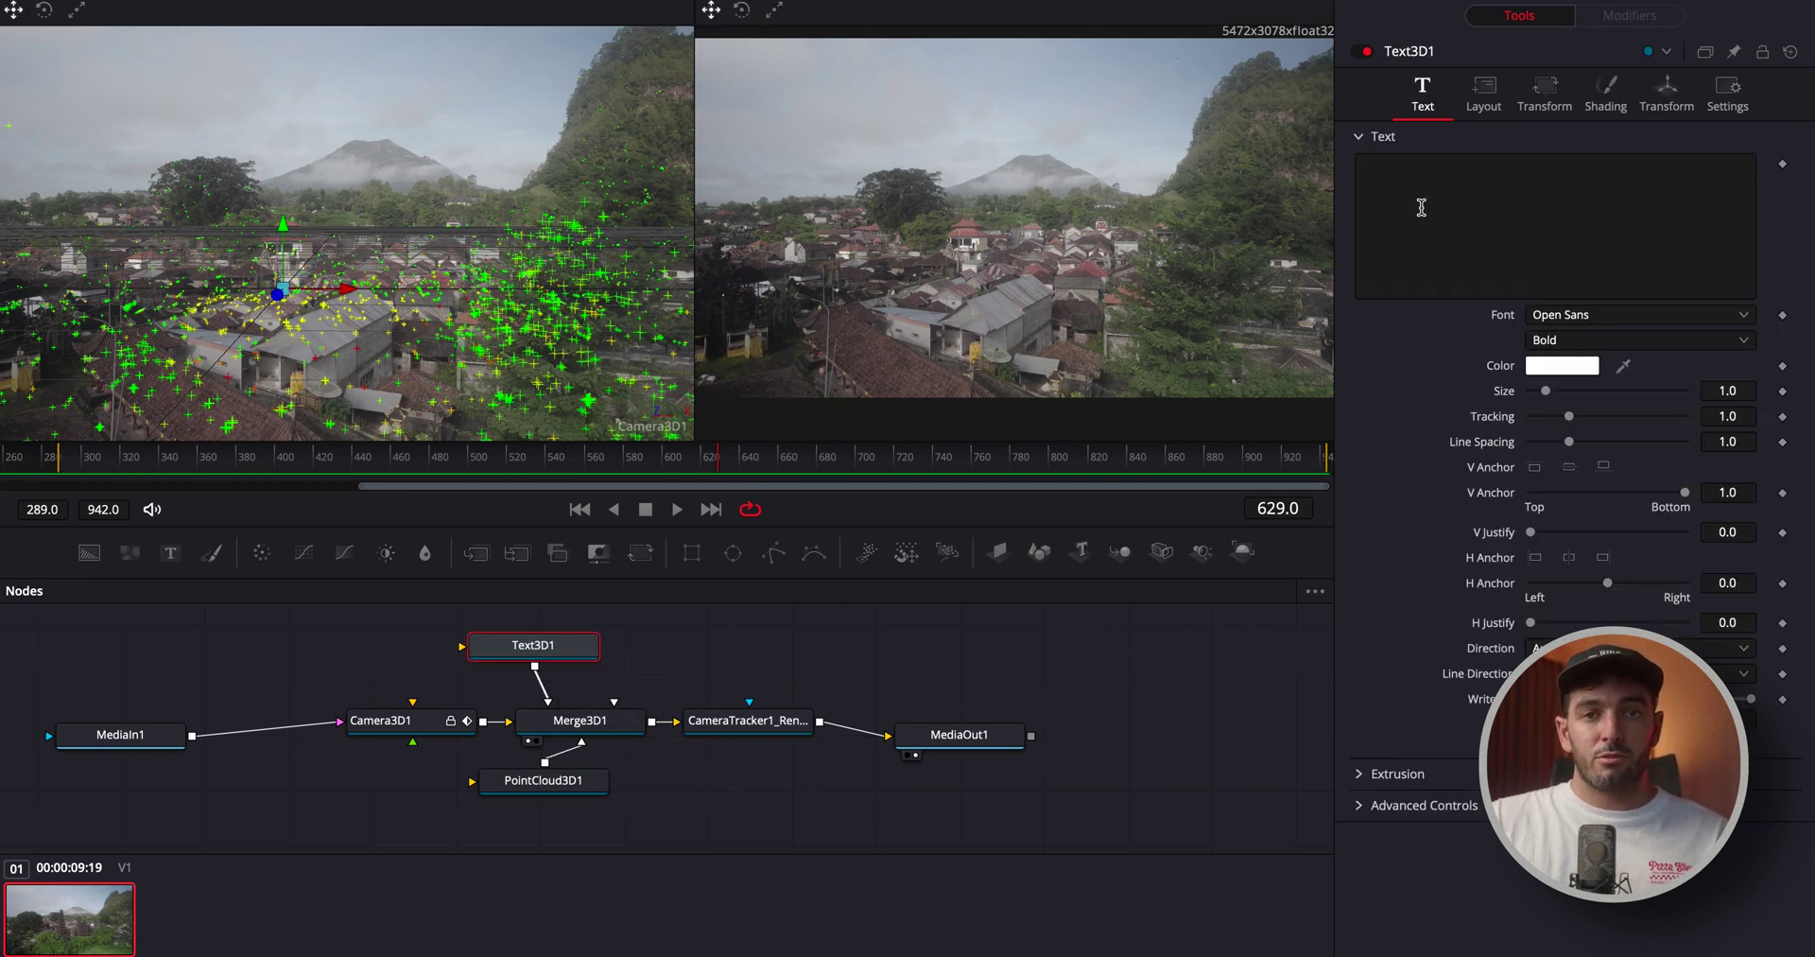
text(BALI)
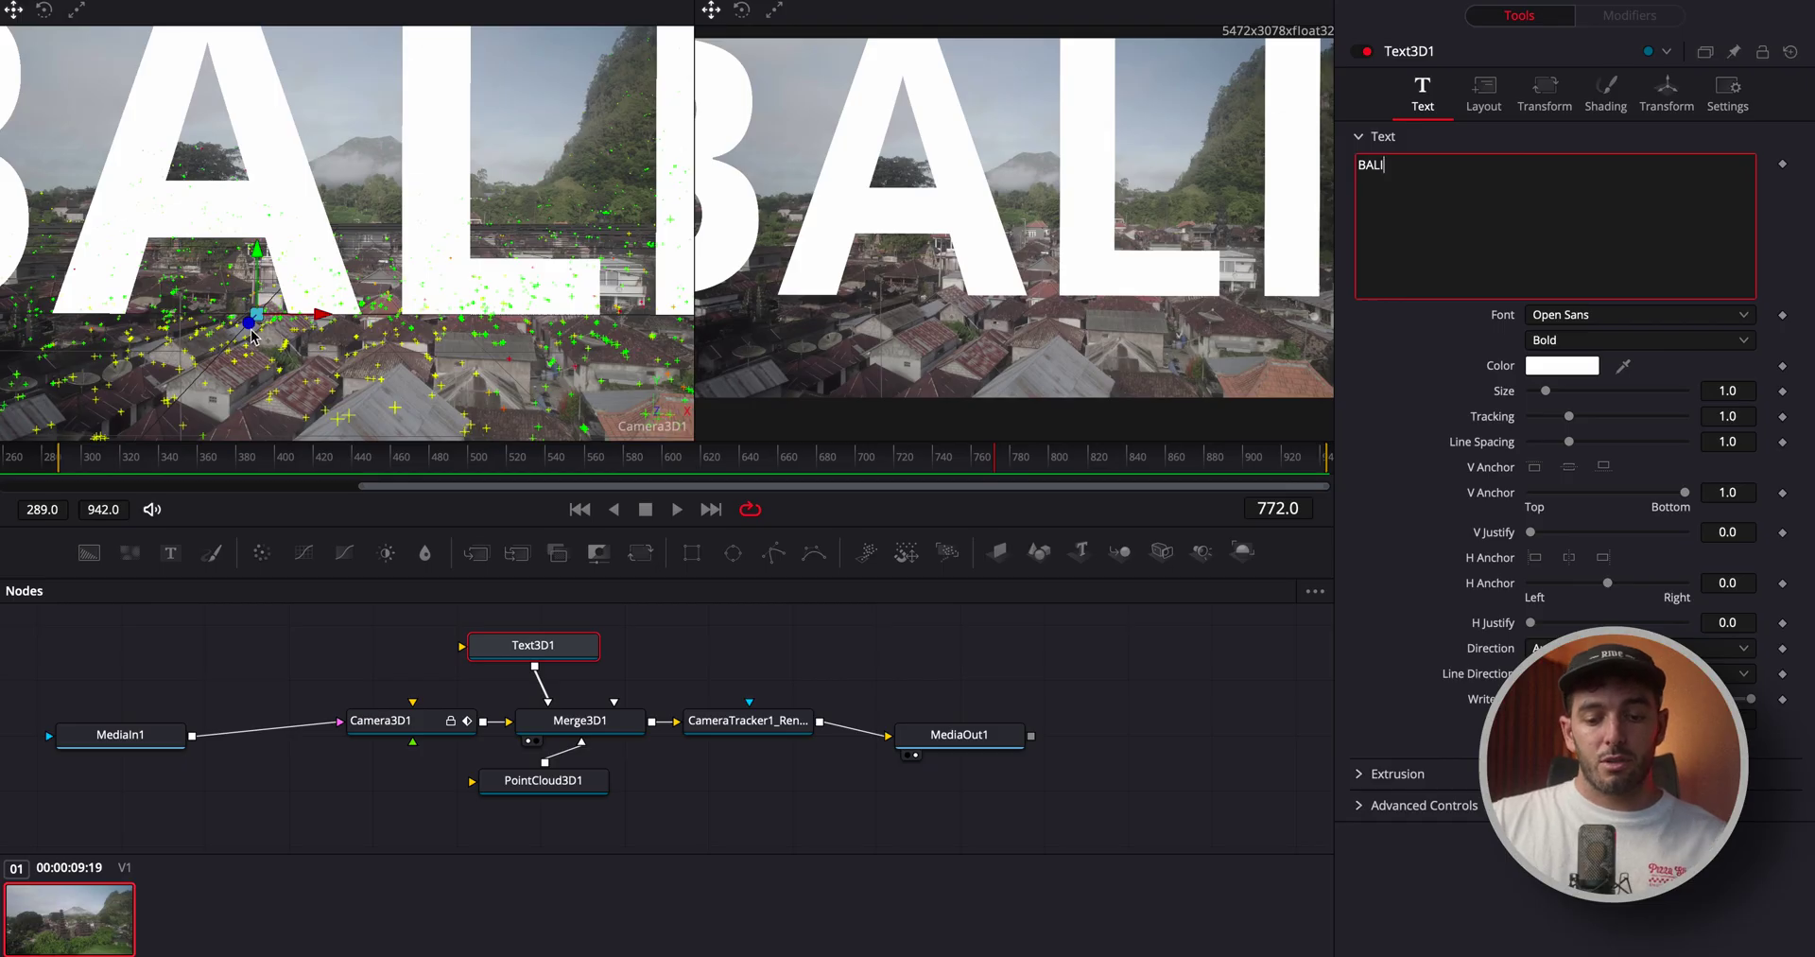
drag(323, 319, 407, 321)
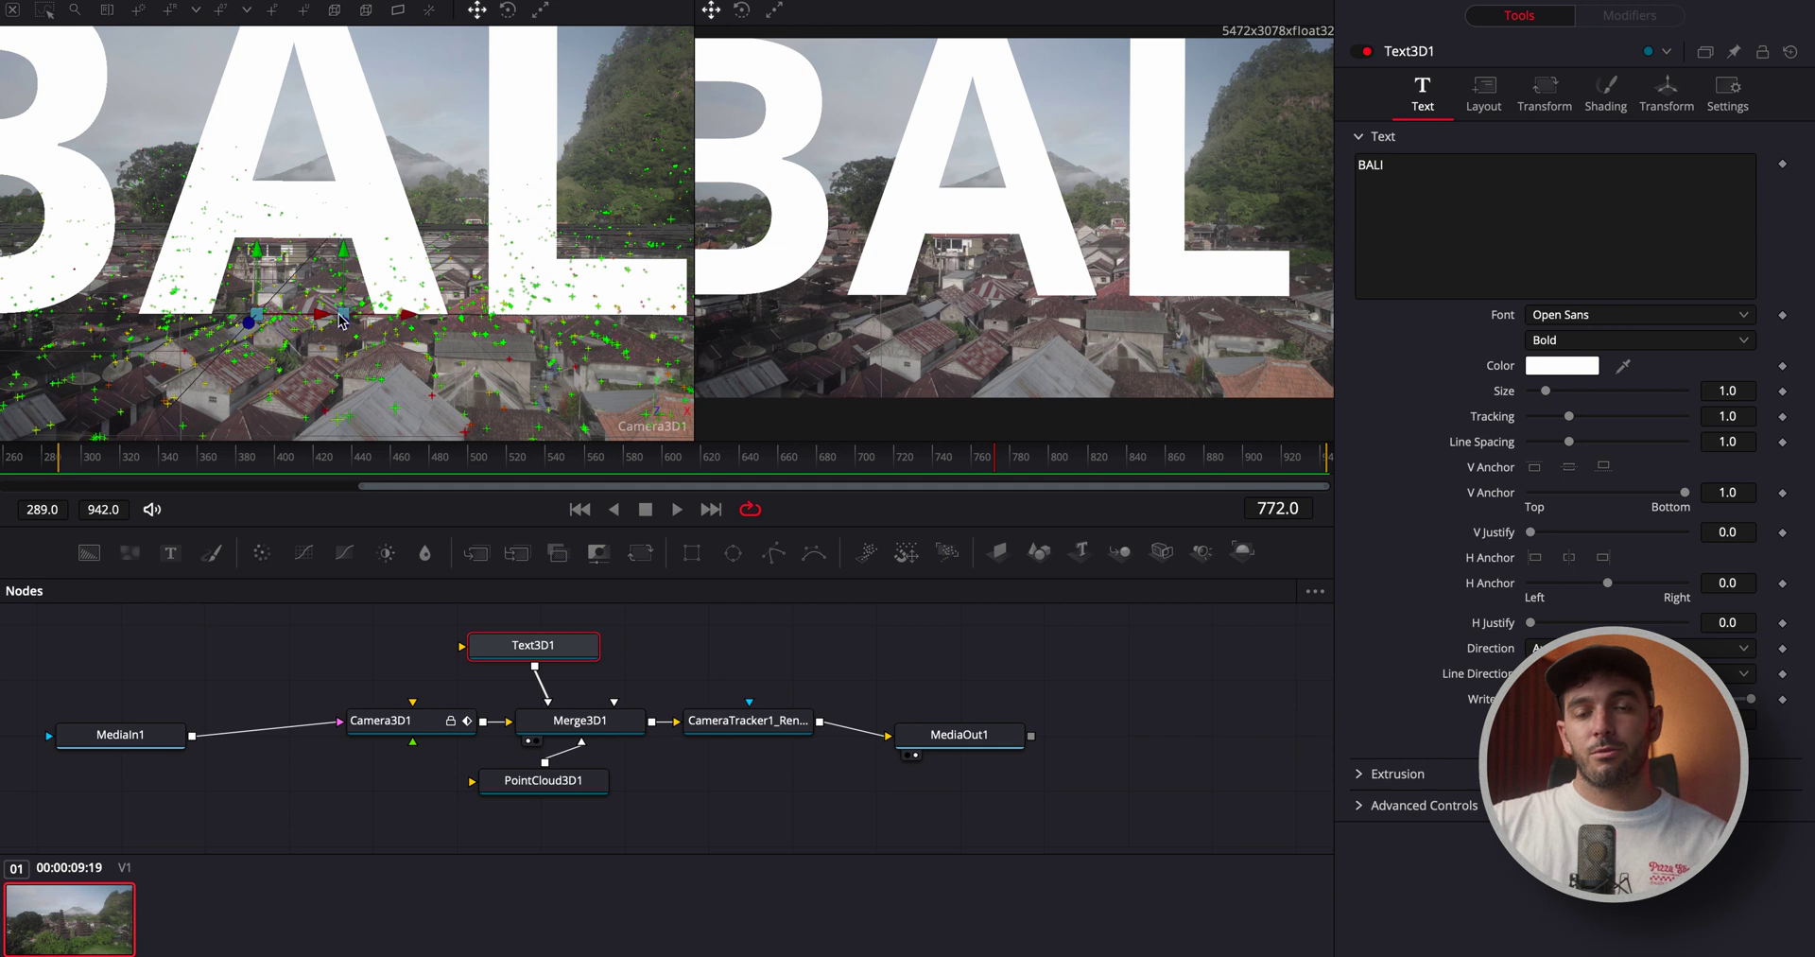
mouse_move(346, 333)
mouse_down()
mouse_move(358, 301)
mouse_move(349, 340)
mouse_up()
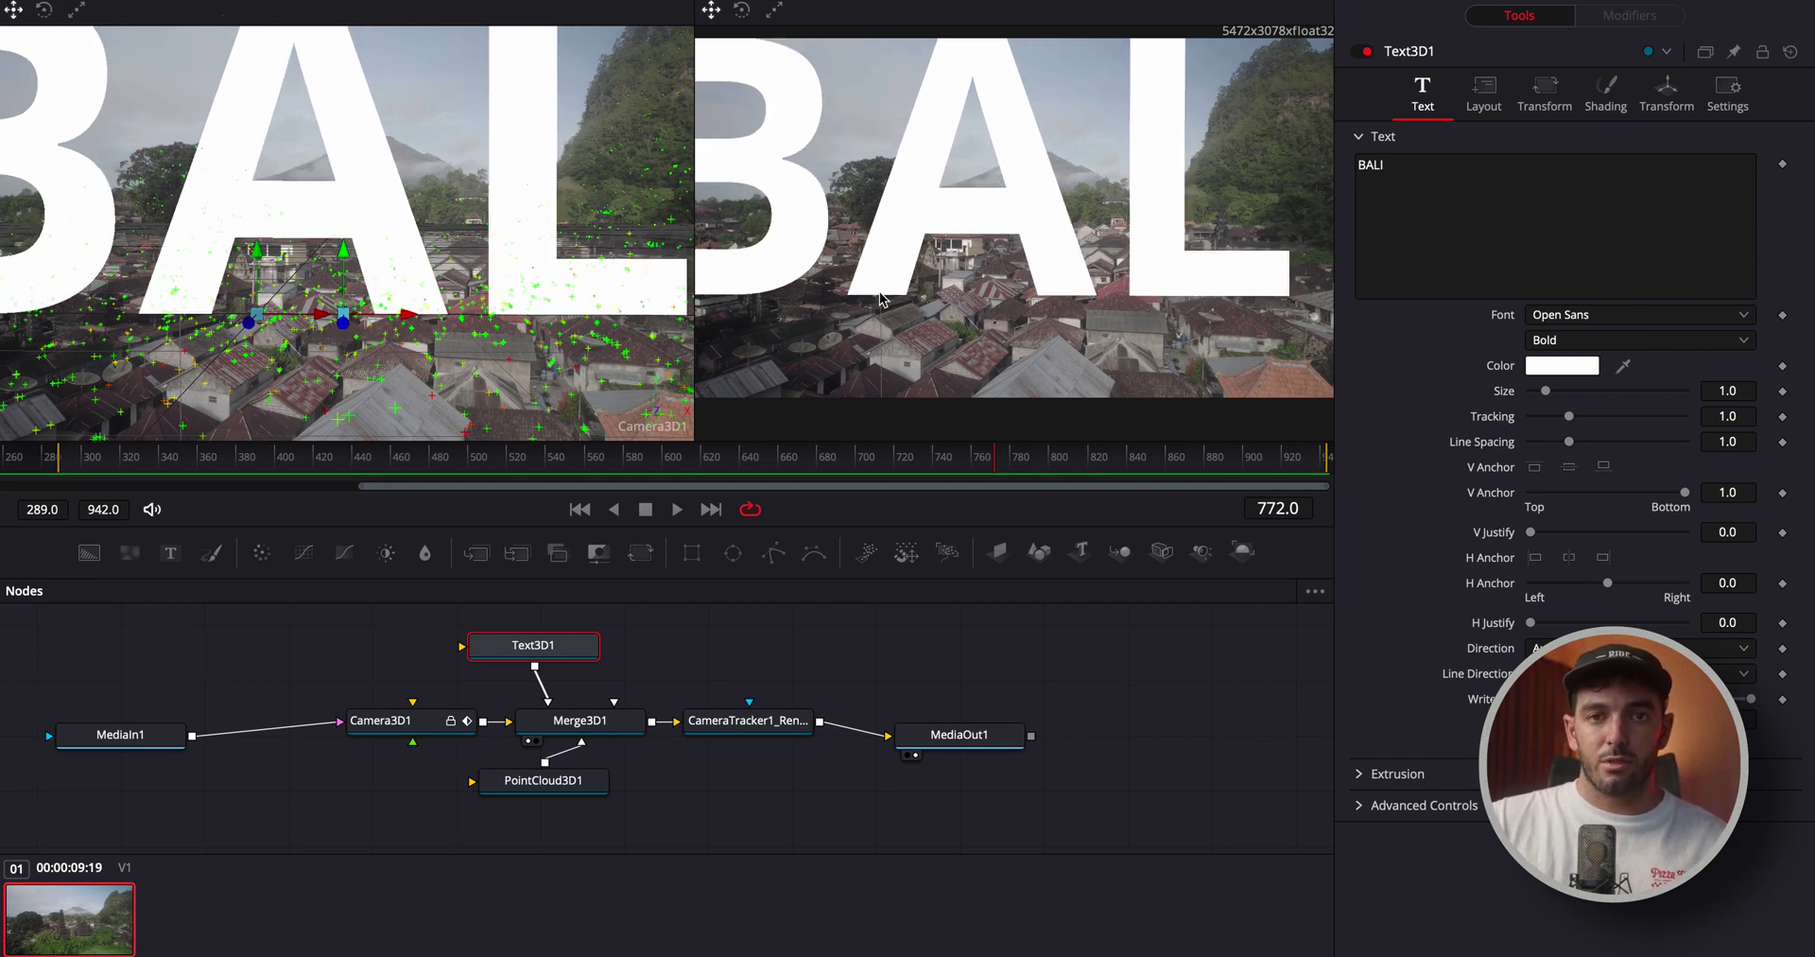
Step: Push BALI deeper to Translation Z 0.86, then start lowering its text Size
click(1664, 110)
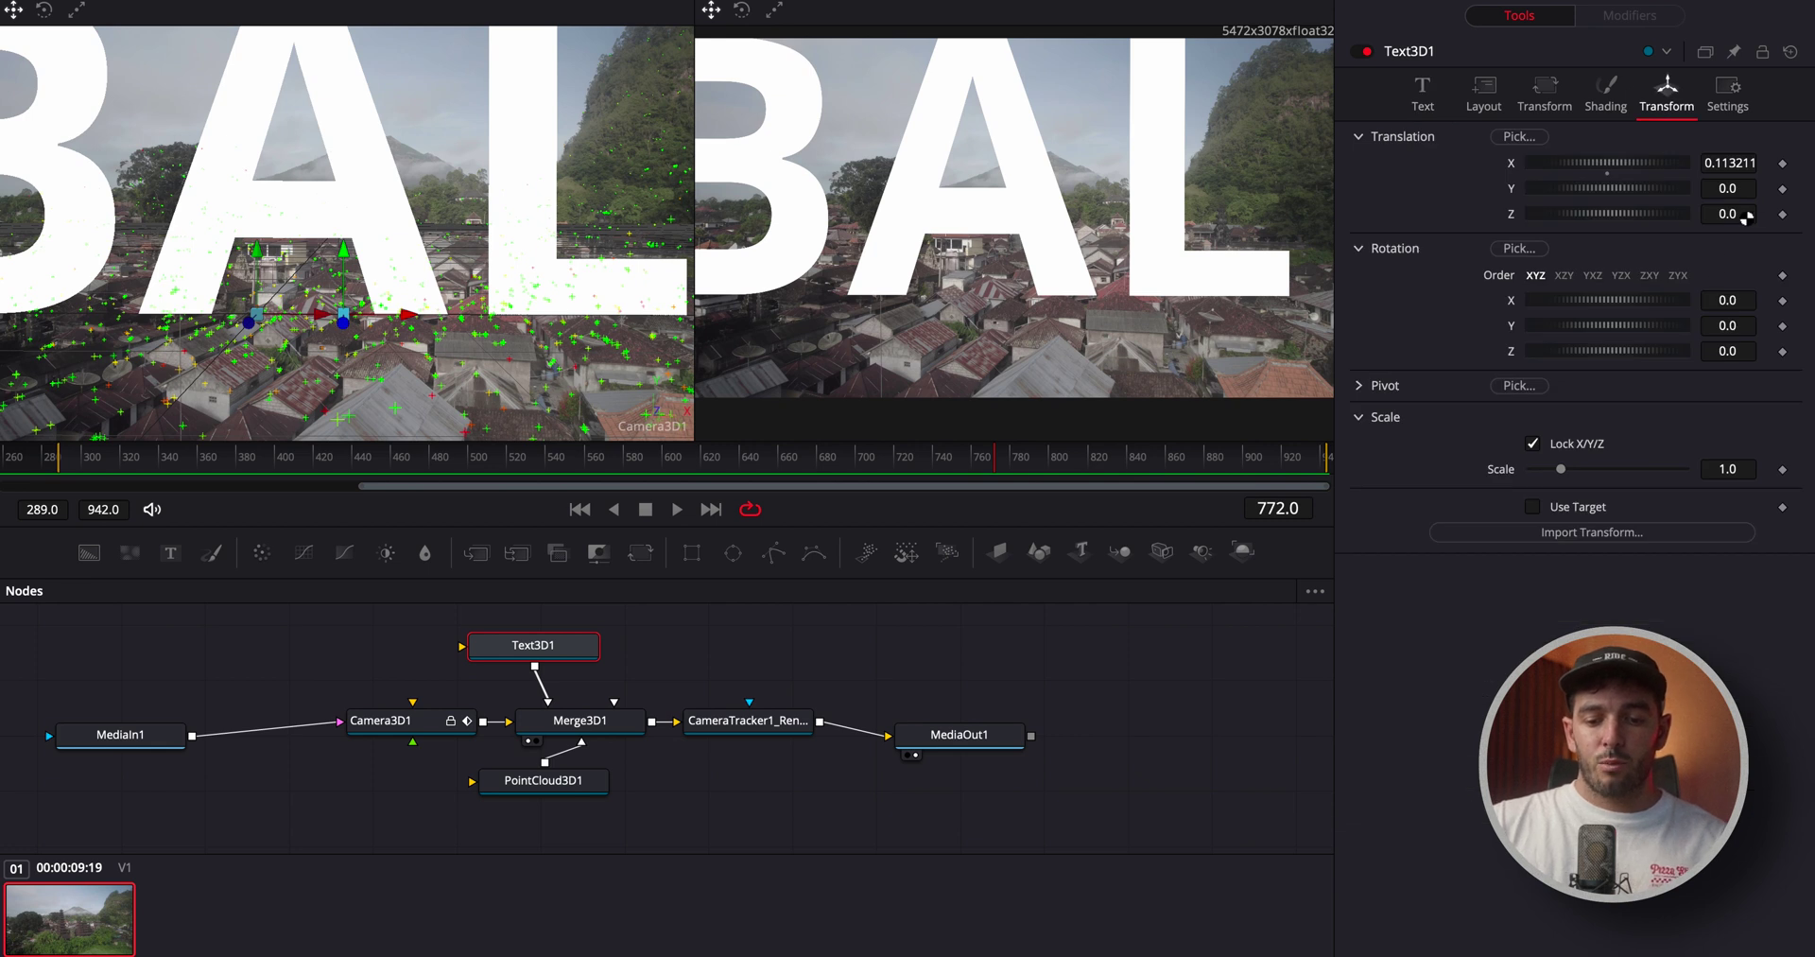
mouse_move(1636, 217)
mouse_down()
mouse_move(1592, 217)
mouse_move(1641, 224)
mouse_up()
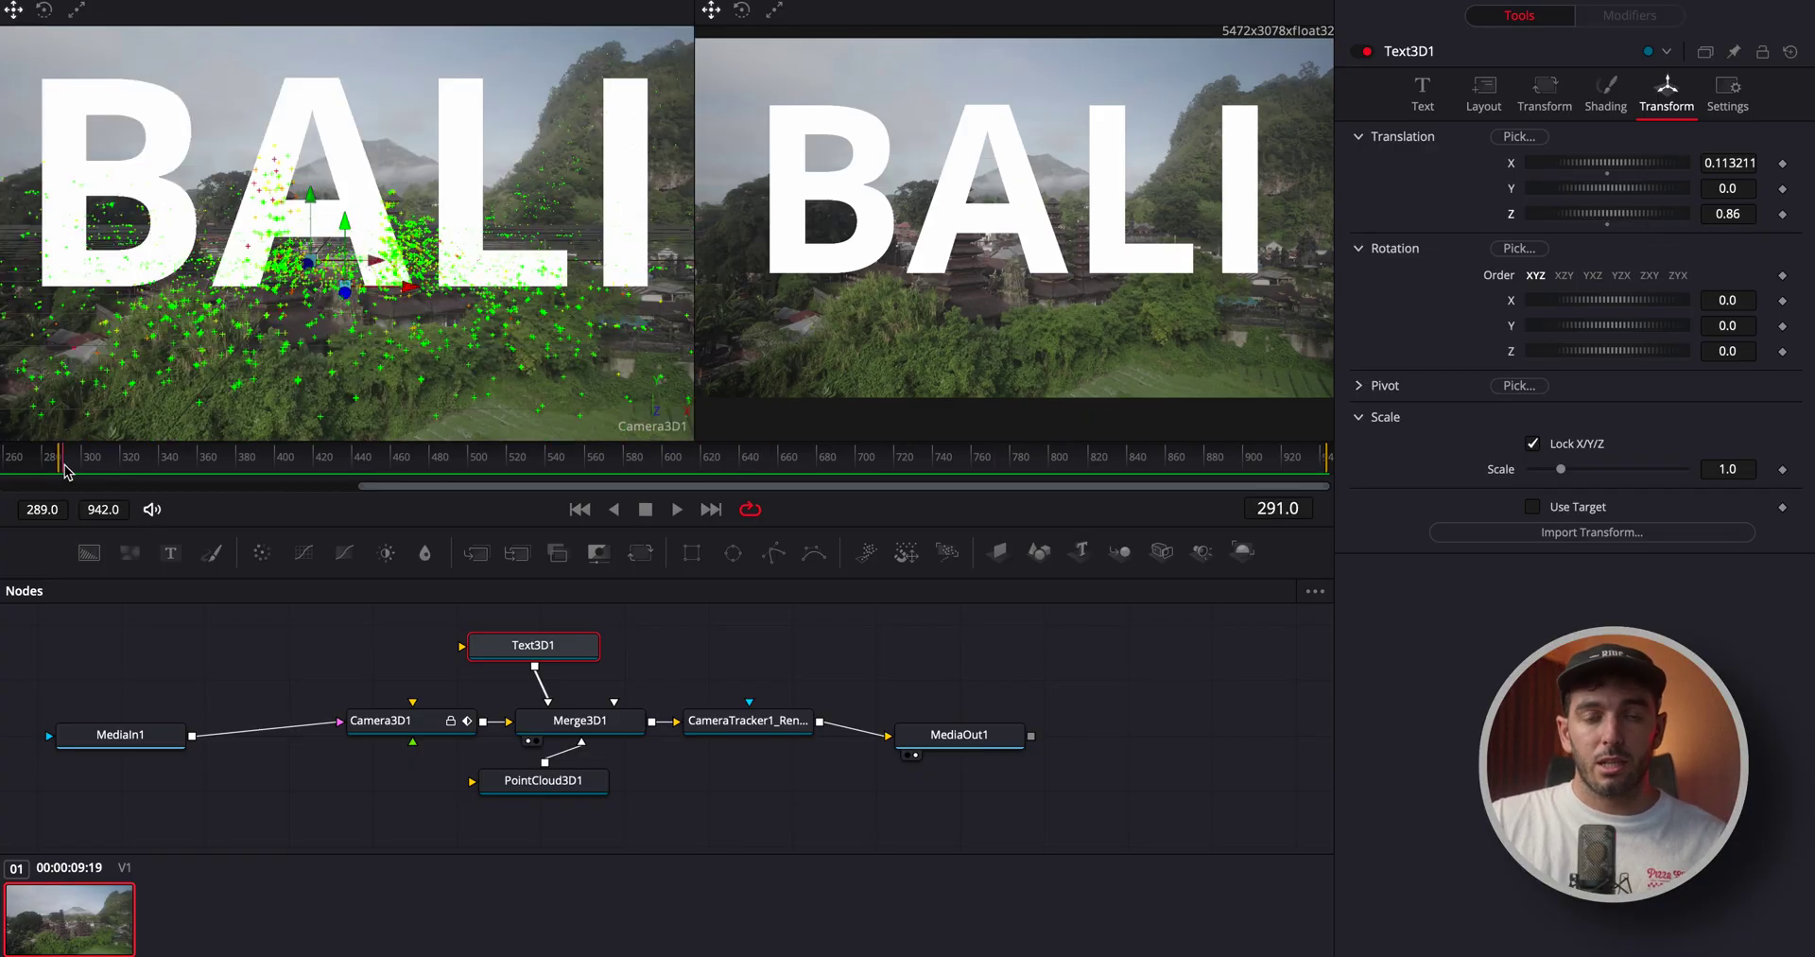
click(1423, 94)
drag(1736, 395, 1702, 395)
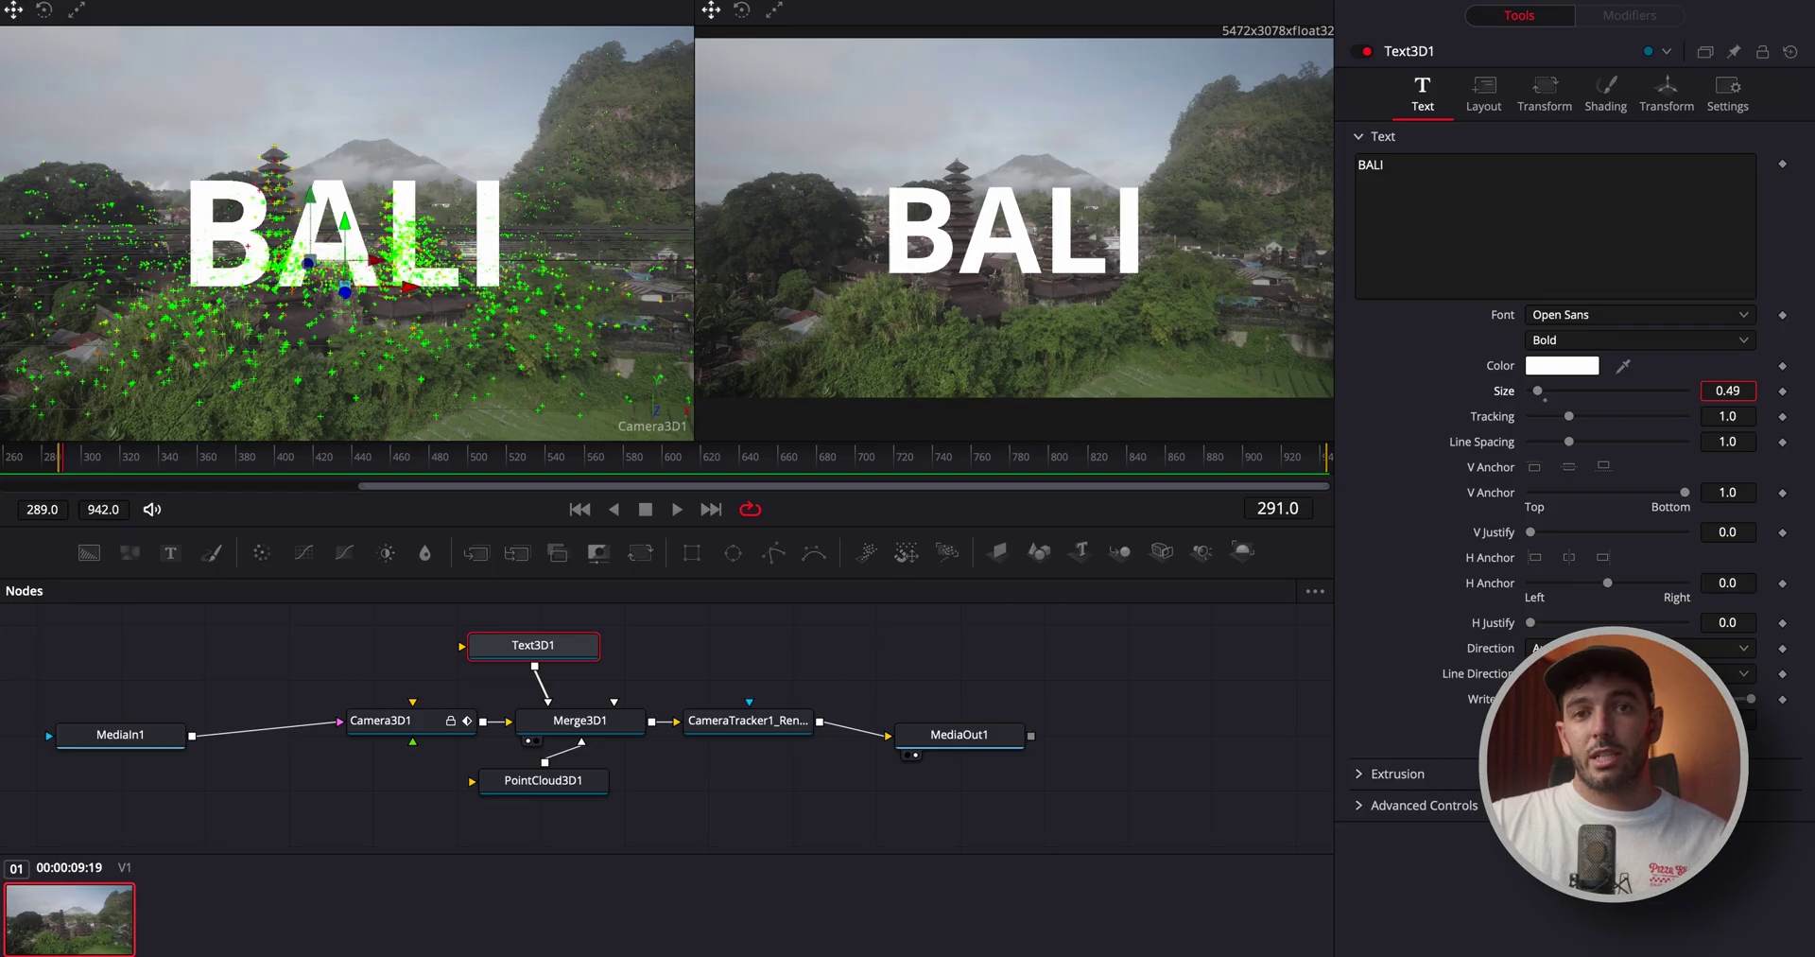
Step: Drag Text3D1's Size slider down until it reads 0.27
drag(1538, 391, 1535, 391)
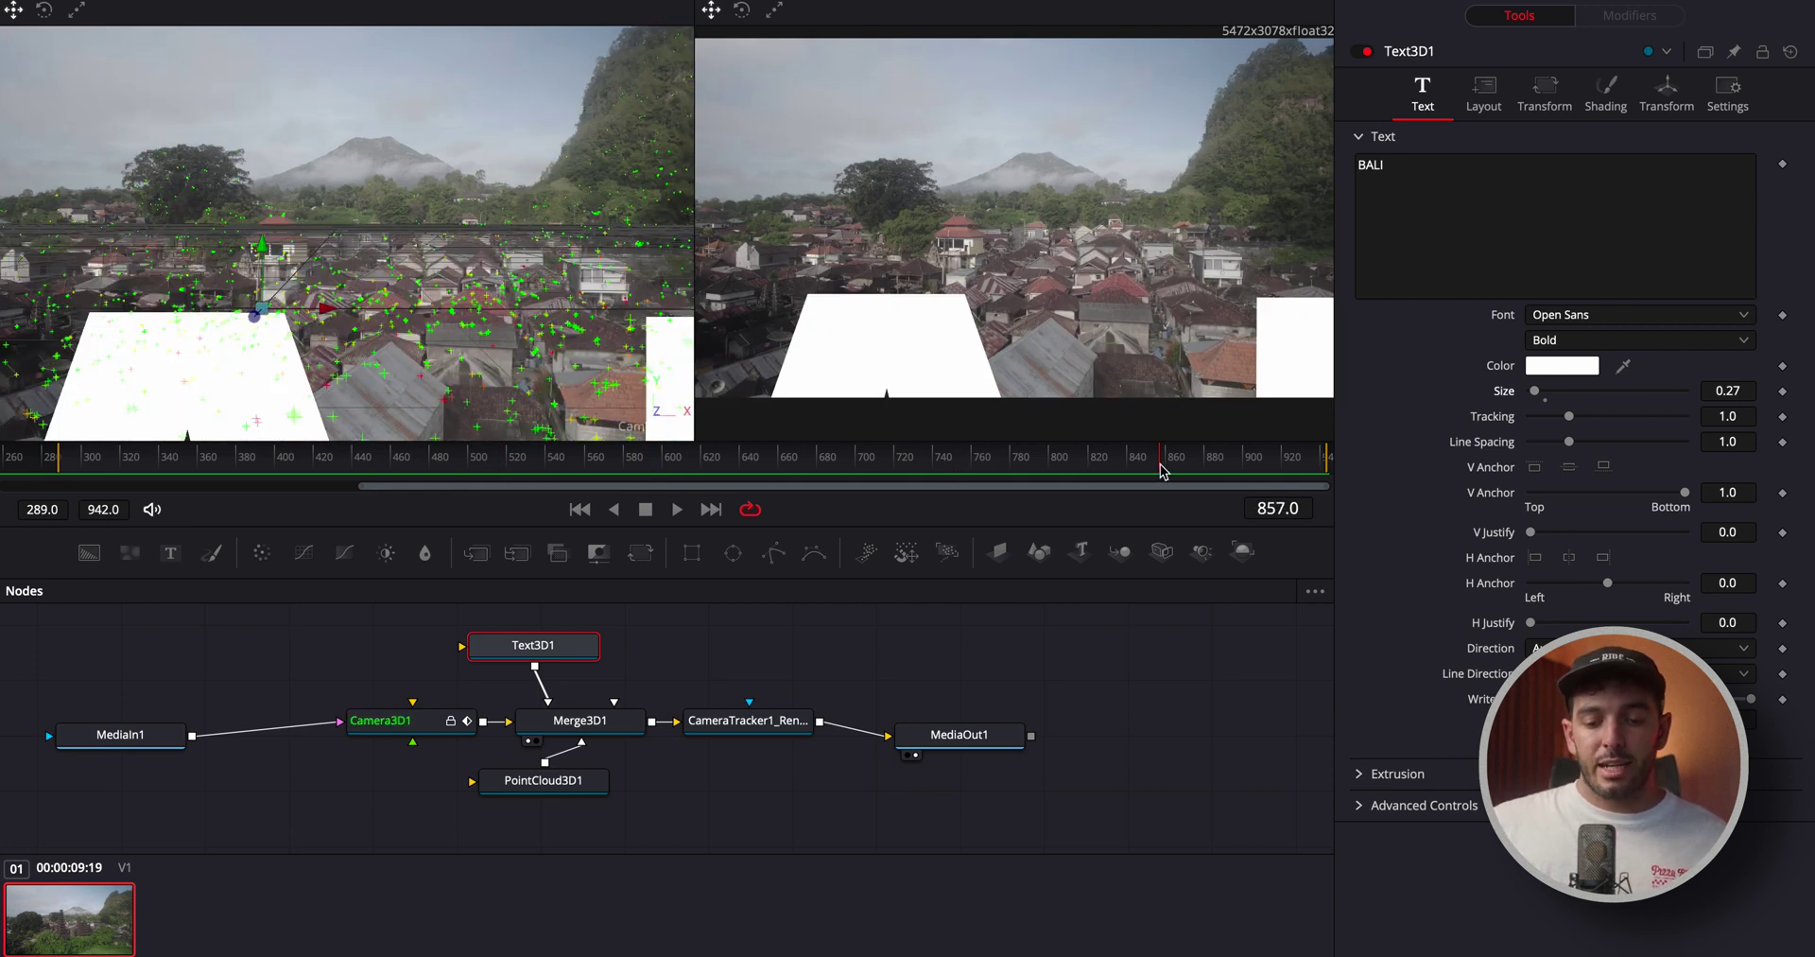
Step: At frame 293, raise BALI above the pagodas, size 0.11, nudge left, then scrub to verify
click(68, 472)
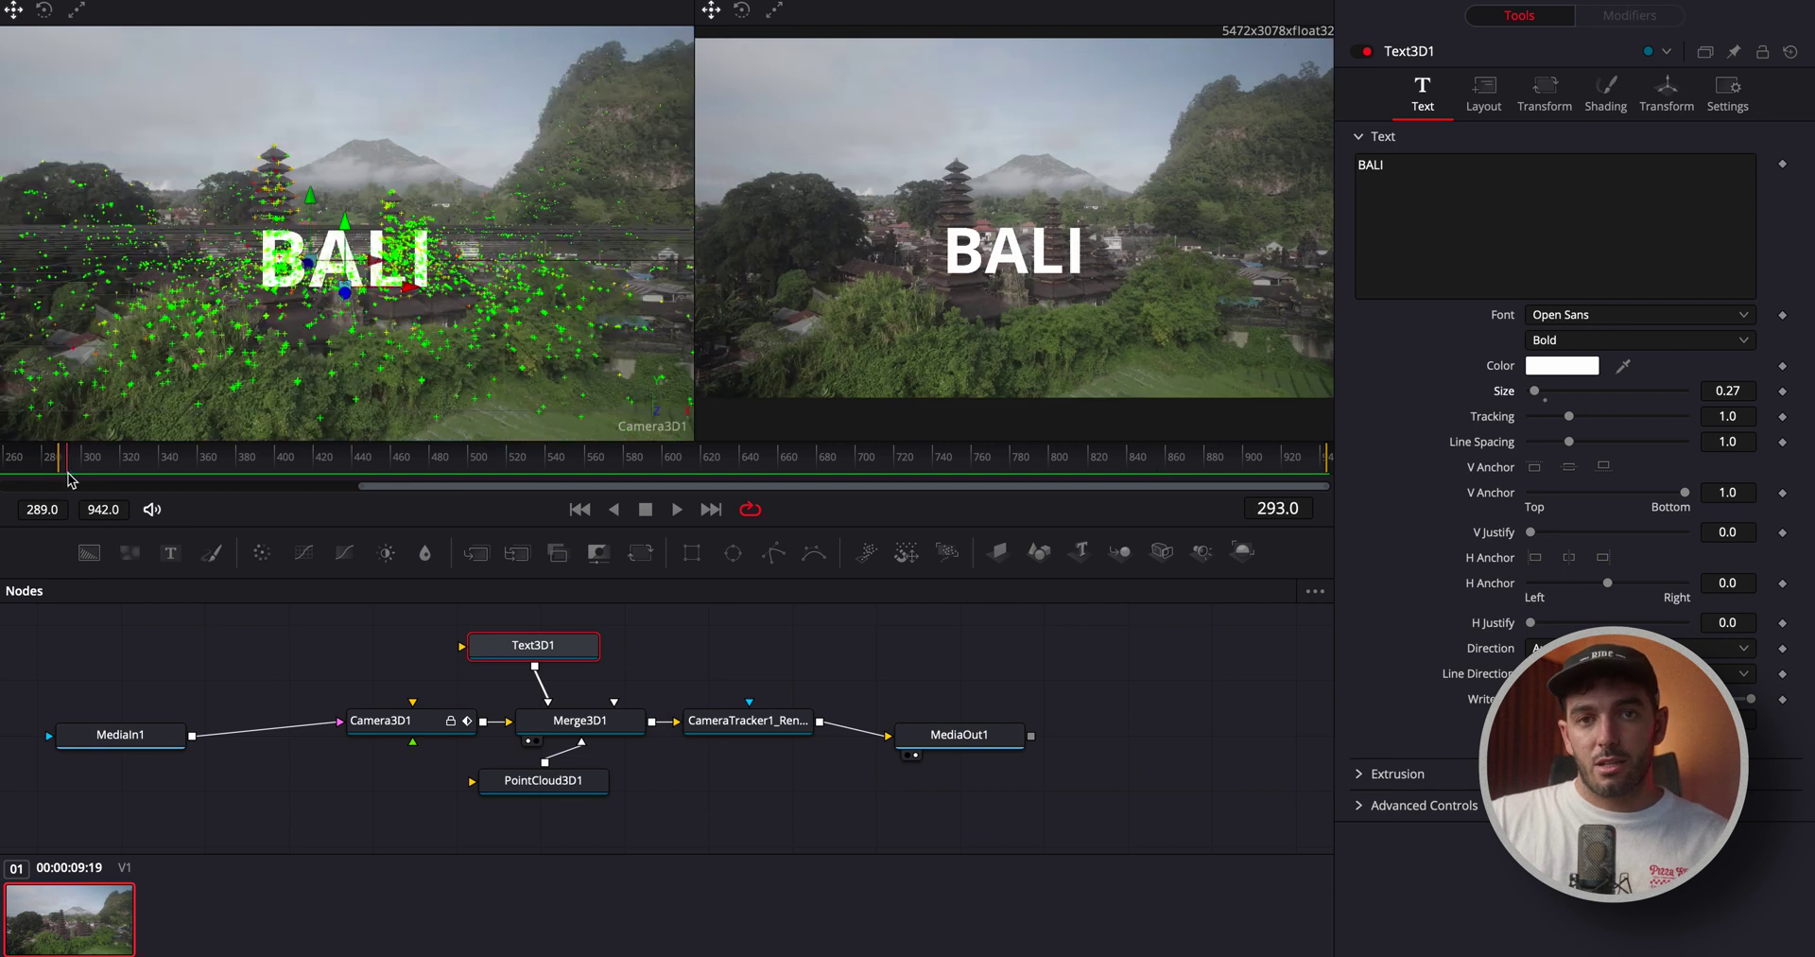
mouse_move(349, 236)
mouse_down()
mouse_move(351, 196)
mouse_move(345, 261)
mouse_up()
scroll(1745, 390, down, 8)
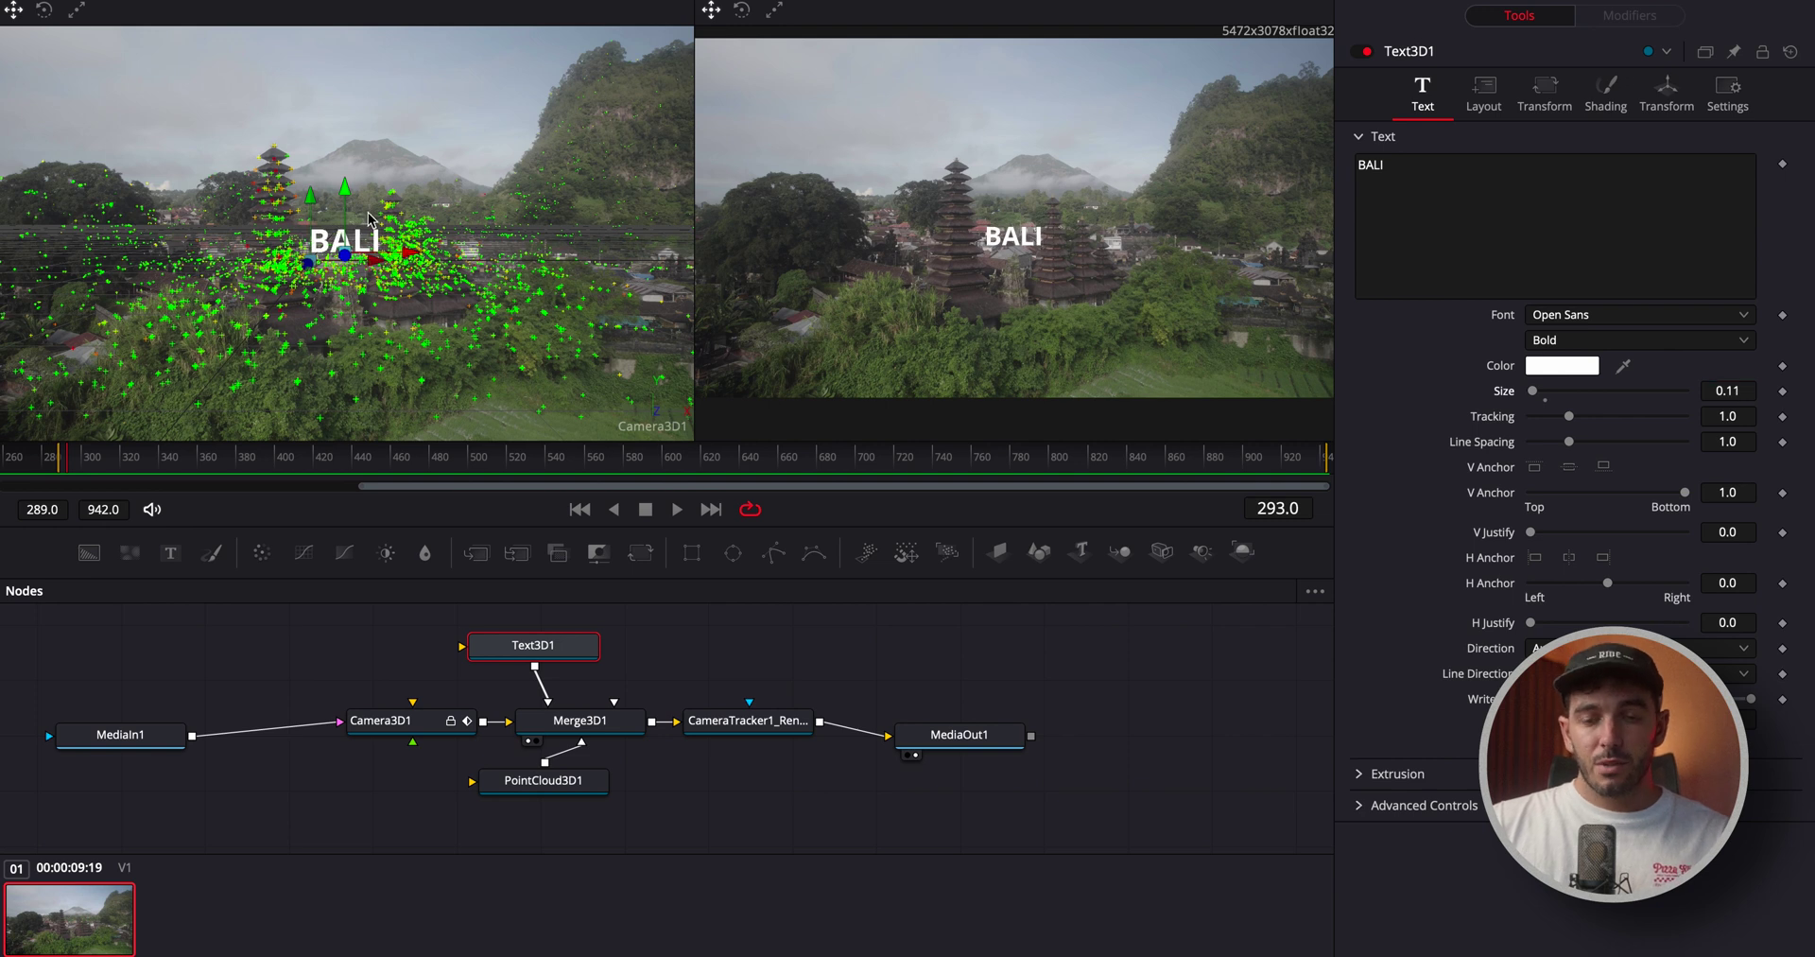
drag(347, 188, 348, 157)
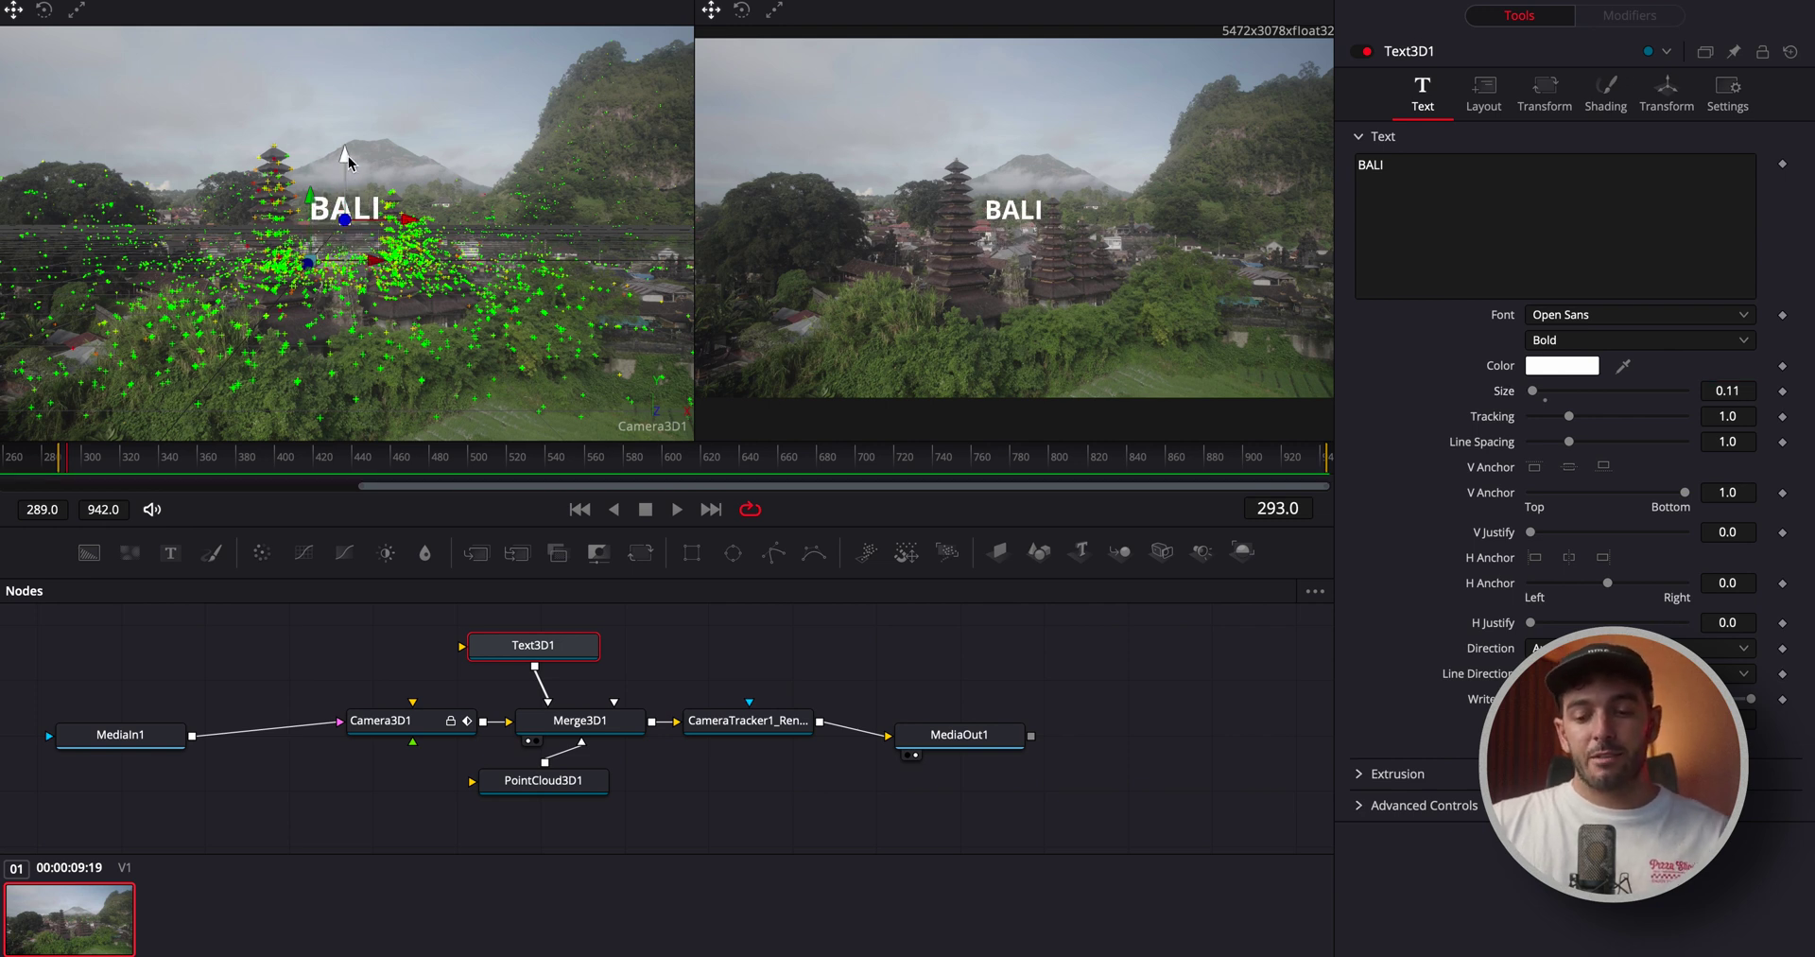
drag(404, 220, 398, 220)
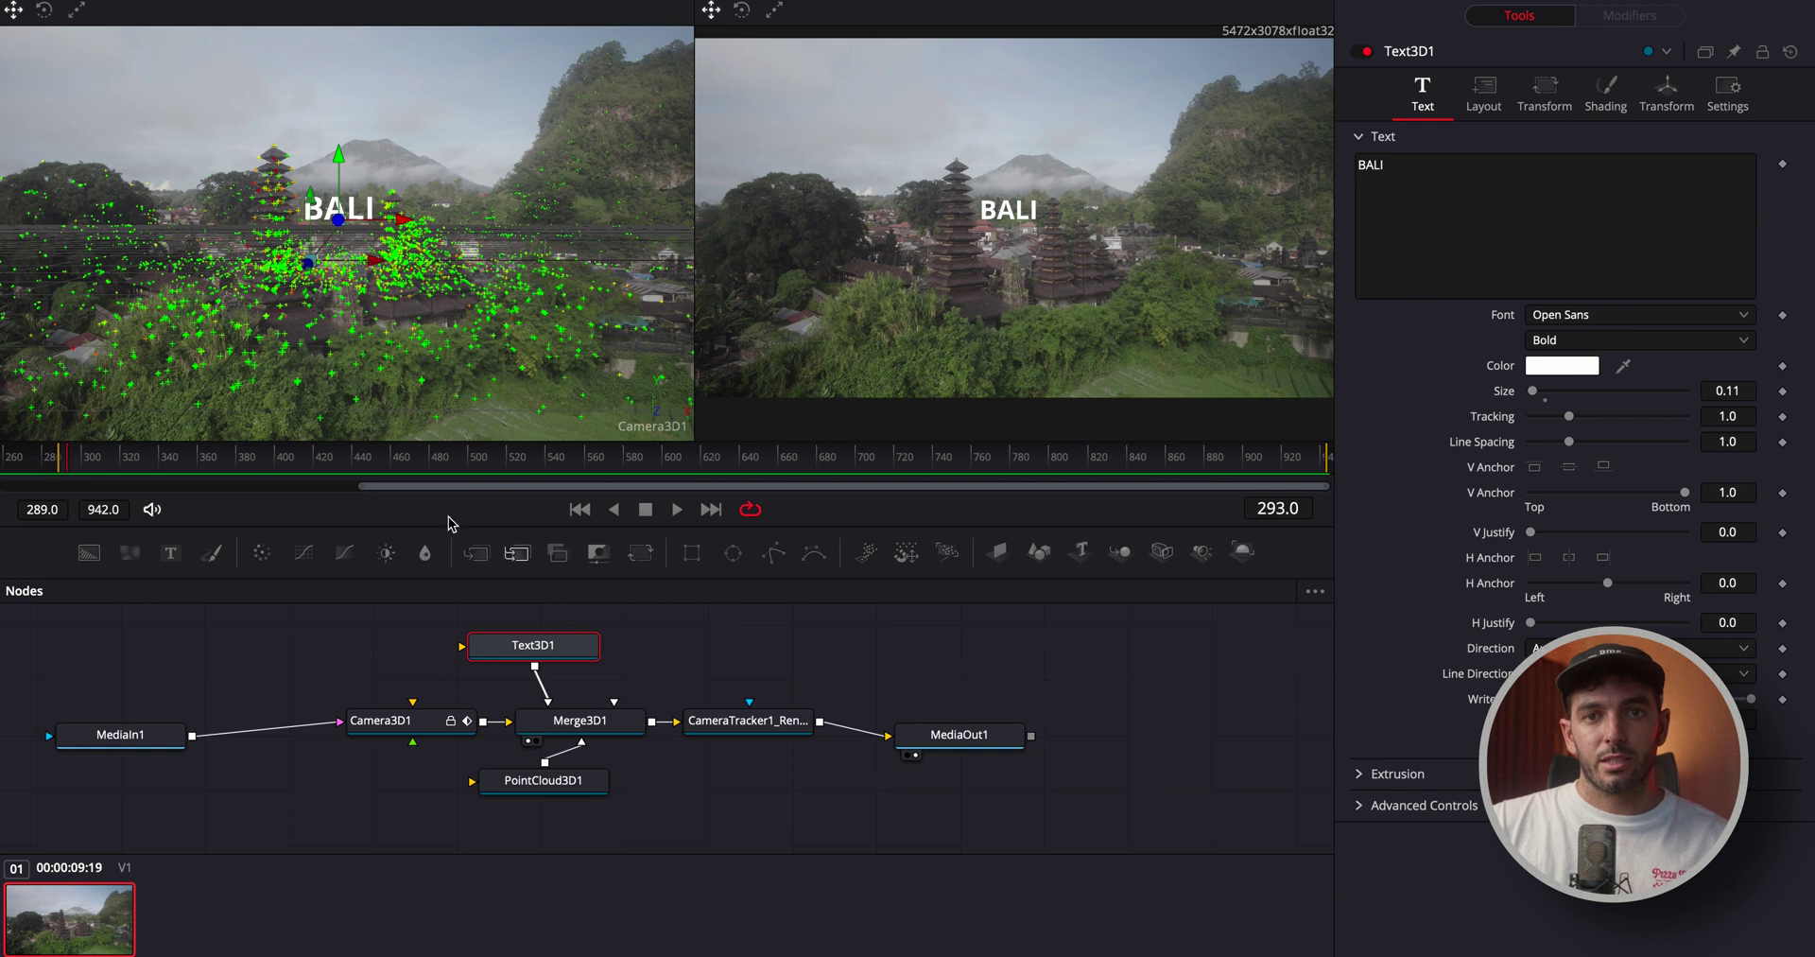
drag(223, 462, 879, 463)
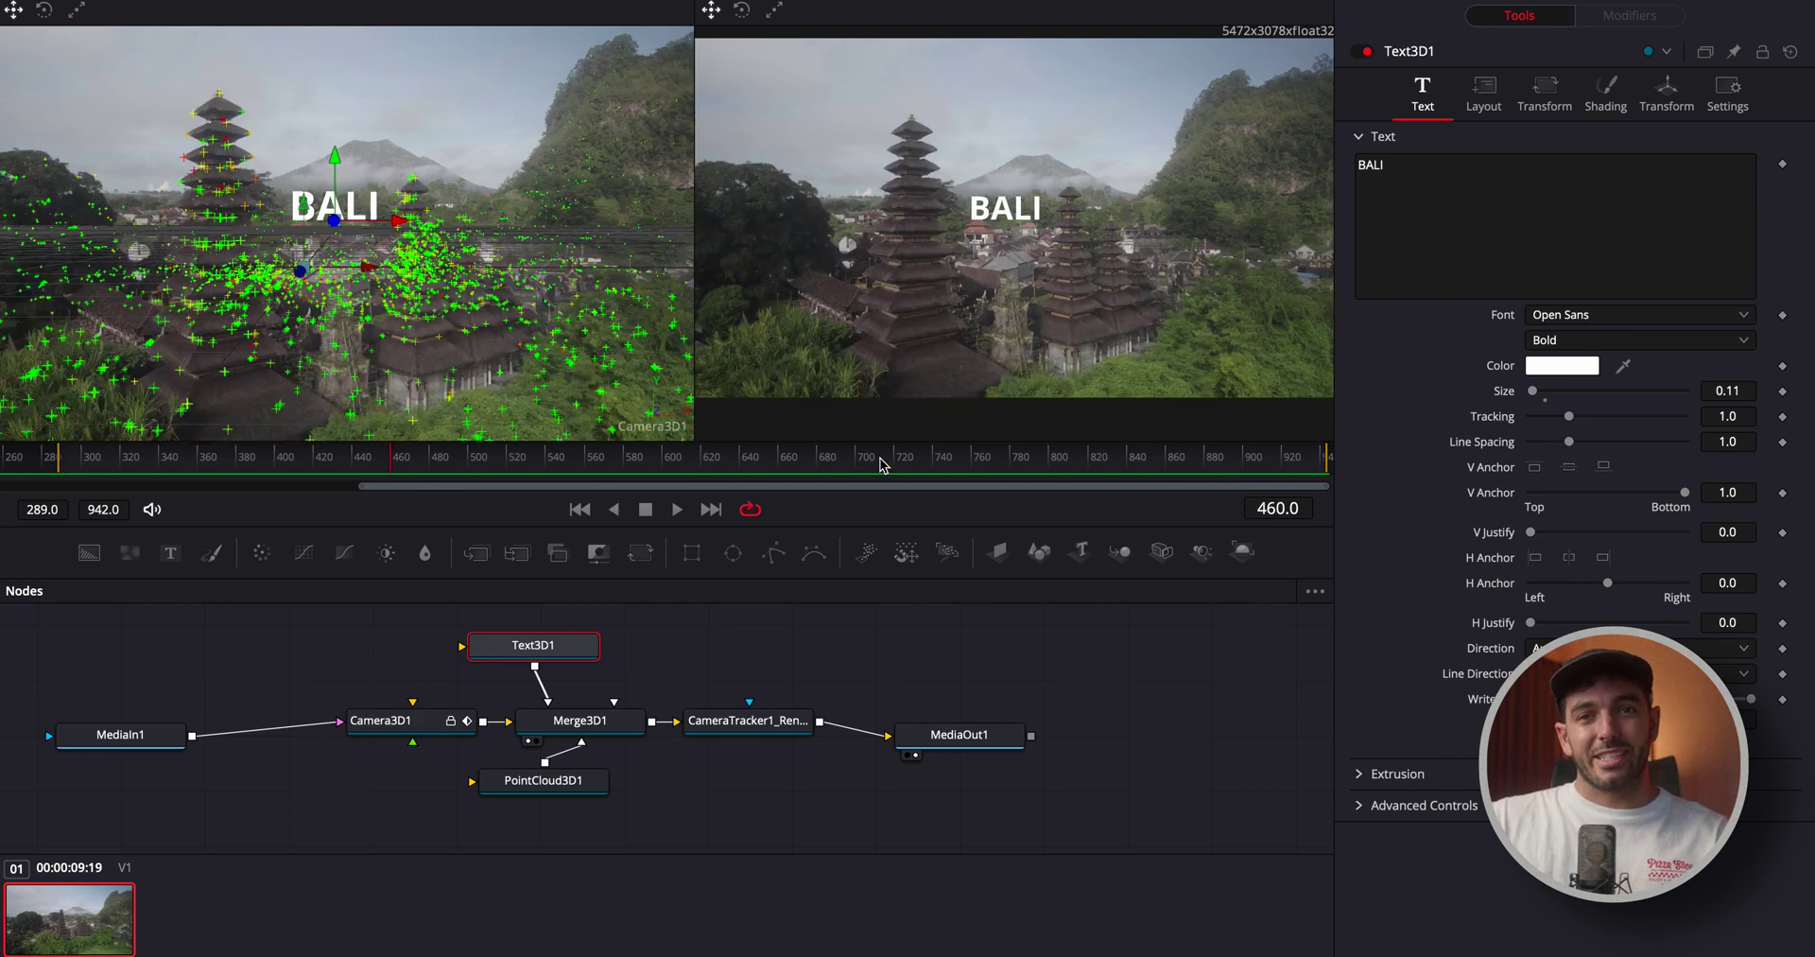